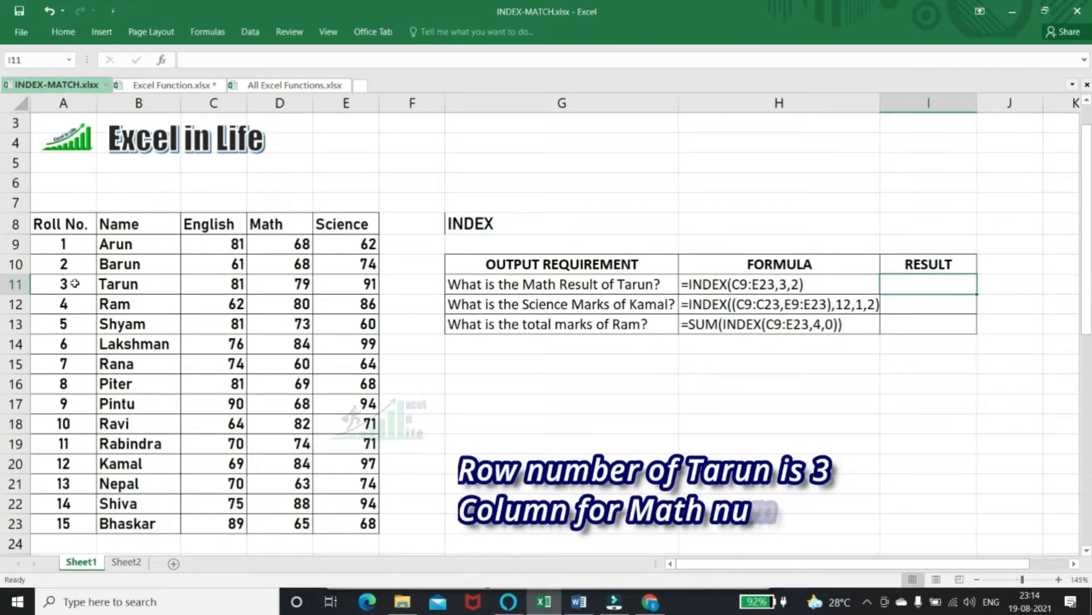
Step: Enter the formula =INDEX(C9:E23,3,2) in I11 to return the Math result asked for in the first question
{"action": "left_click_drag", "start_coordinate": [62, 284], "coordinate": [340, 285]}
{"action": "left_click_drag", "start_coordinate": [283, 222], "coordinate": [285, 519]}
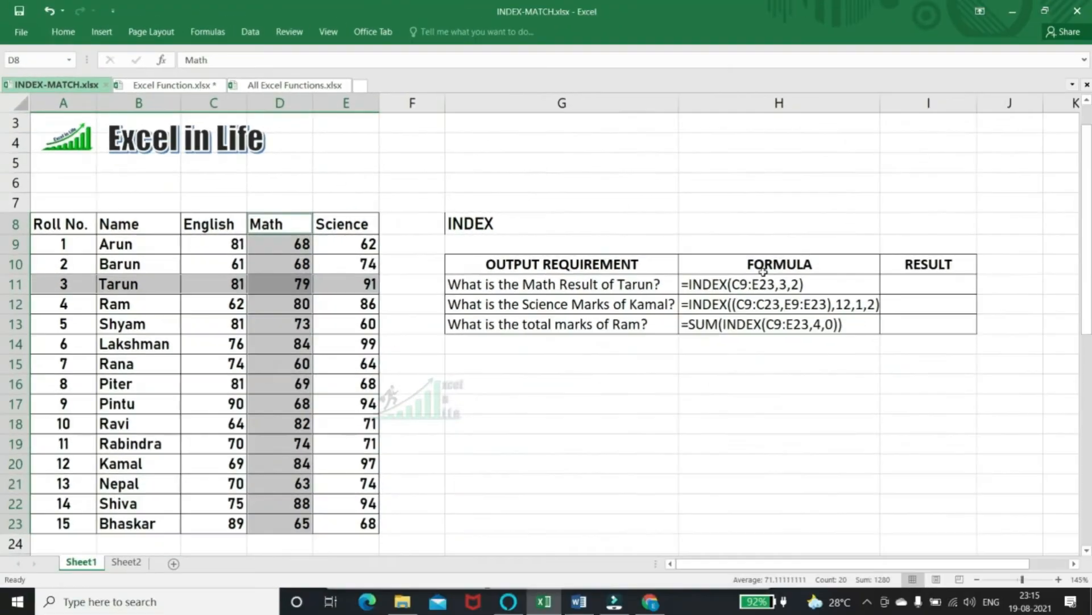
{"action": "left_click", "coordinate": [905, 287]}
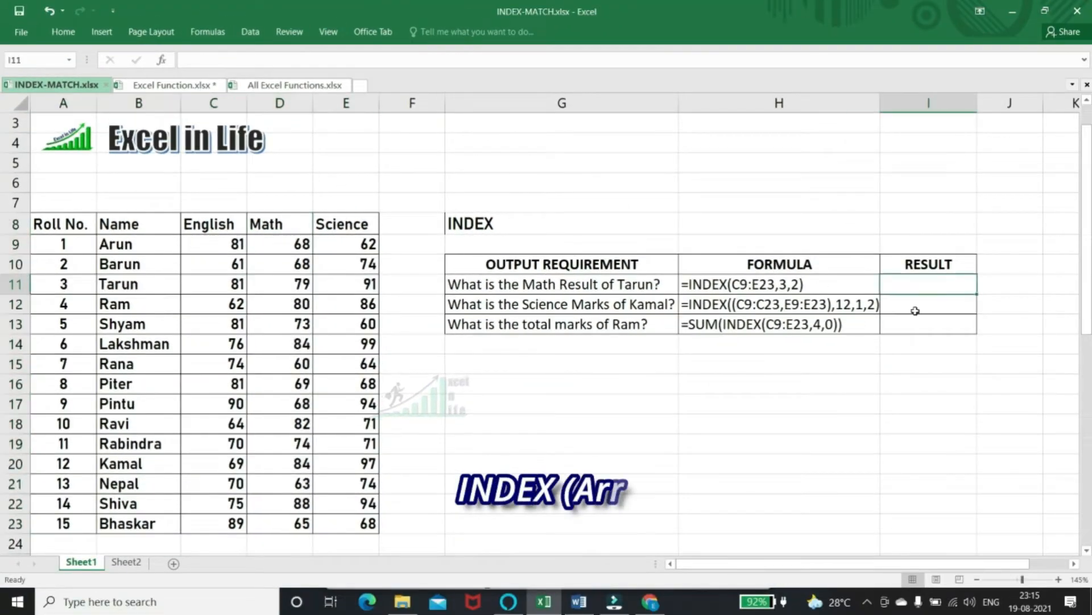
{"action": "type", "text": "=index("}
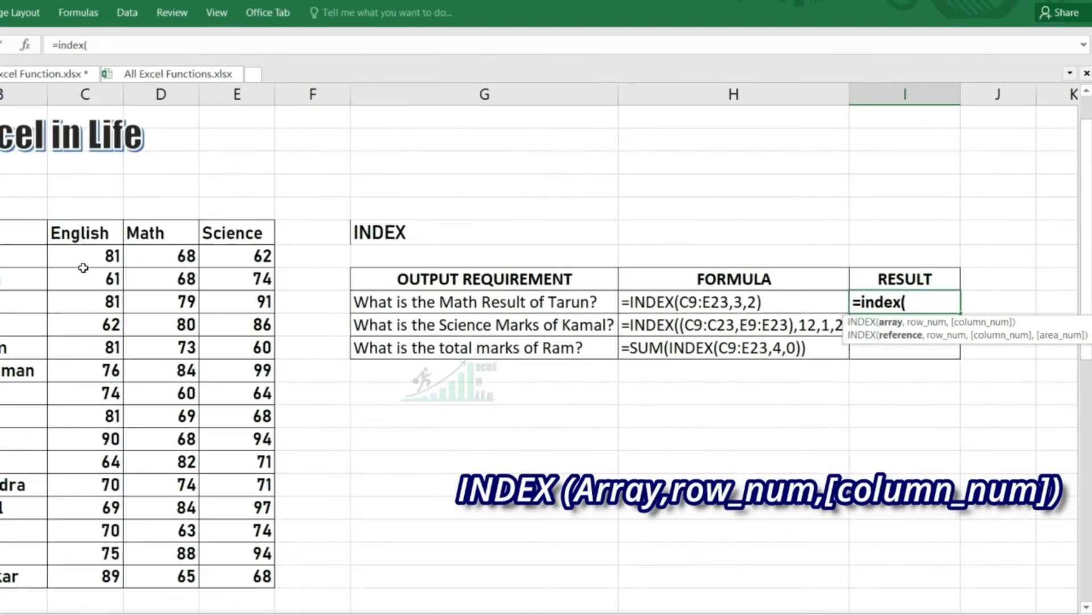
{"action": "left_click", "coordinate": [78, 260]}
{"action": "left_click_drag", "start_coordinate": [78, 260], "coordinate": [259, 583]}
{"action": "type", "text": ","}
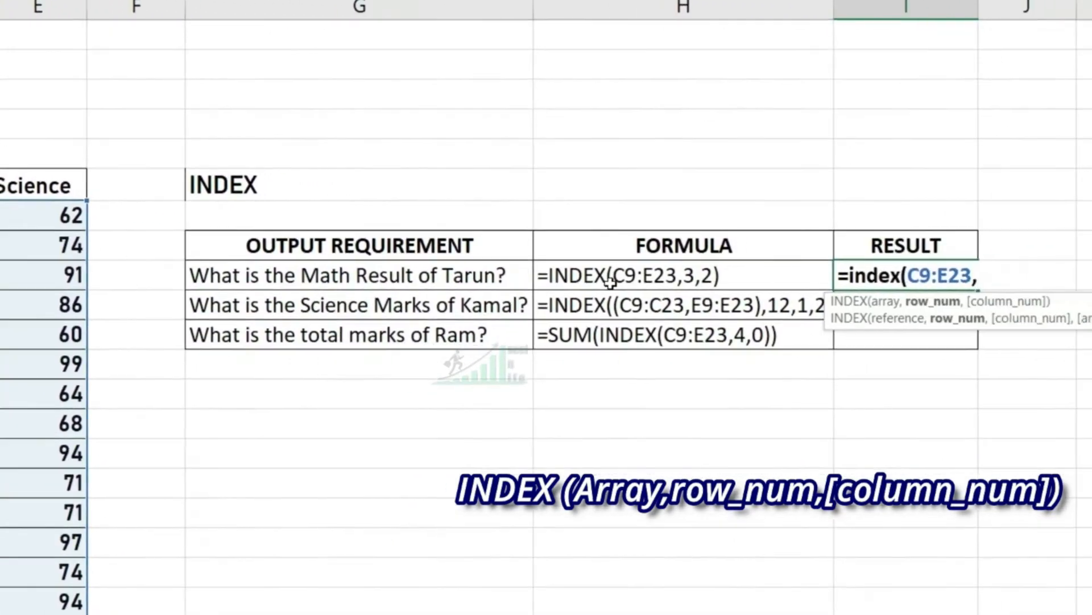
{"action": "type", "text": "3,3"}
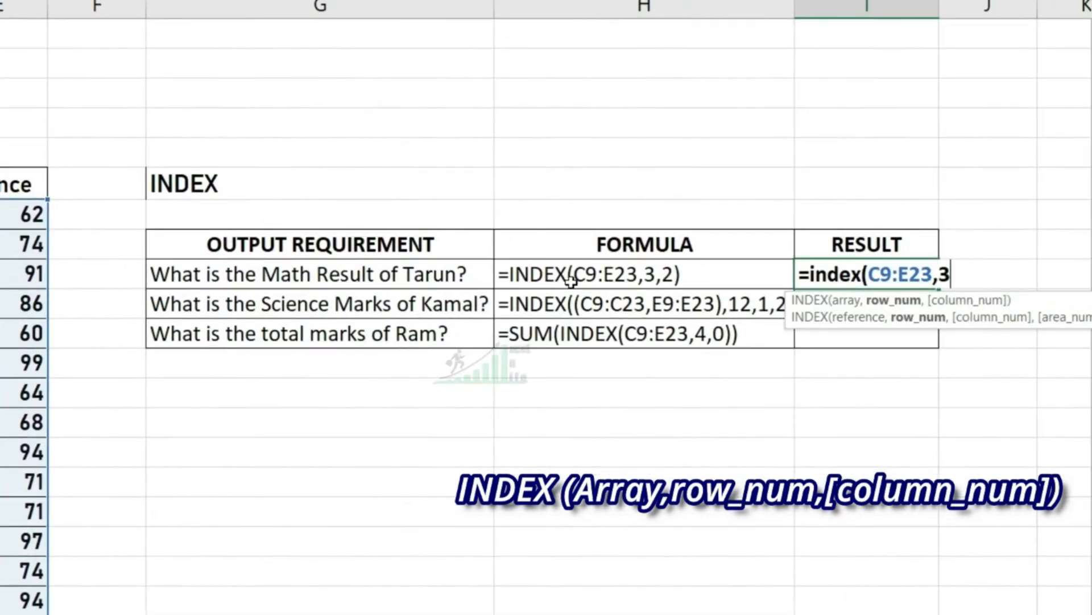
{"action": "type", "text": ","}
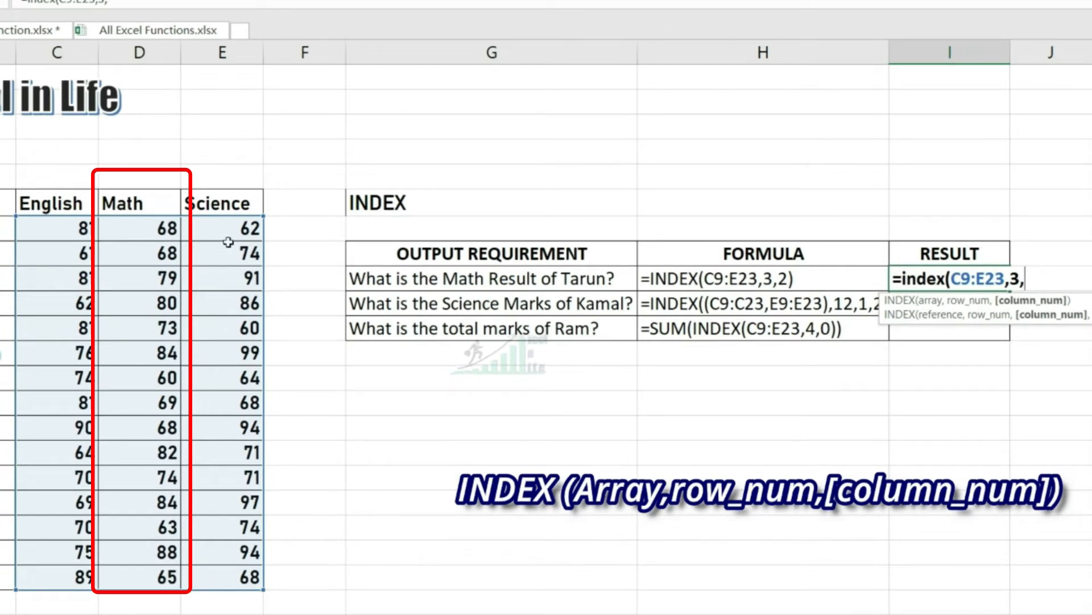
{"action": "type", "text": "2"}
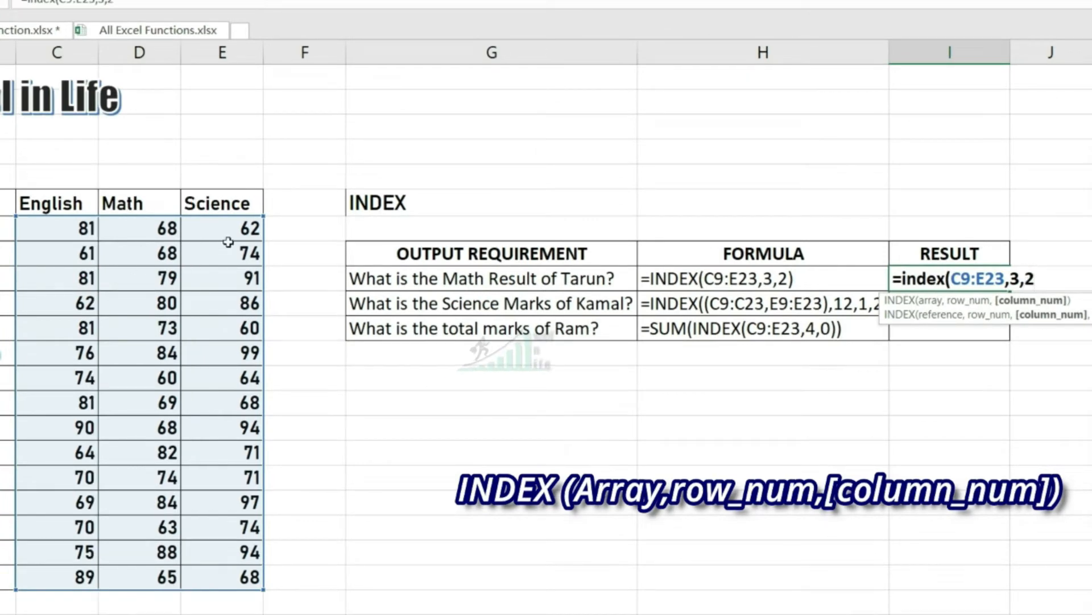
{"action": "type", "text": ")"}
{"action": "key", "text": "Return"}
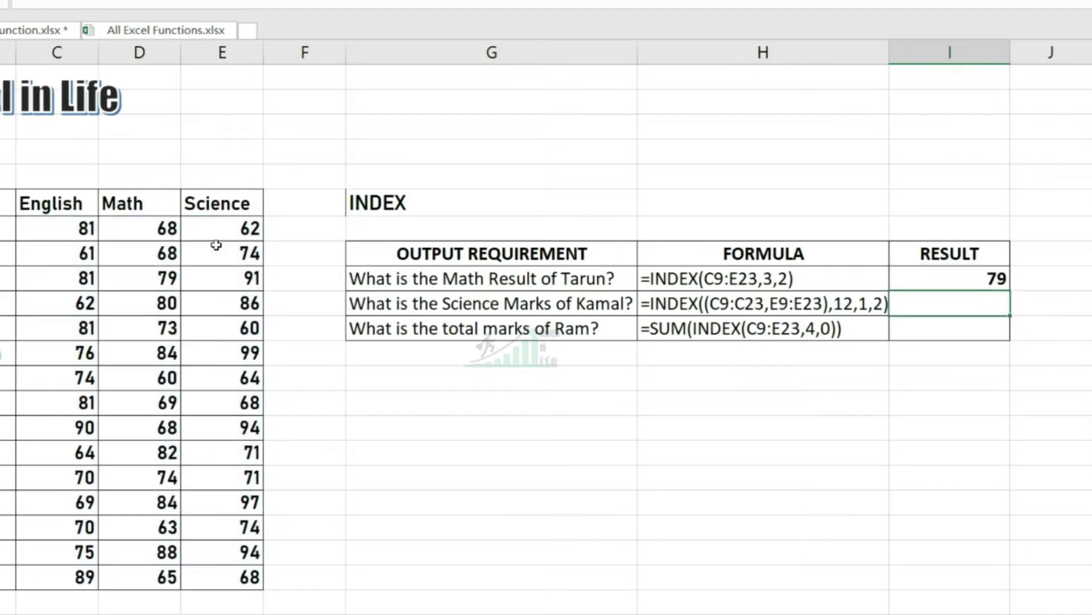
Step: Highlight A11:E11 together with the Math column D8:D23 to check the first INDEX result at their intersection
{"action": "left_click", "coordinate": [139, 279]}
{"action": "left_click_drag", "start_coordinate": [59, 285], "coordinate": [346, 284]}
{"action": "left_click_drag", "start_coordinate": [291, 228], "coordinate": [300, 525]}
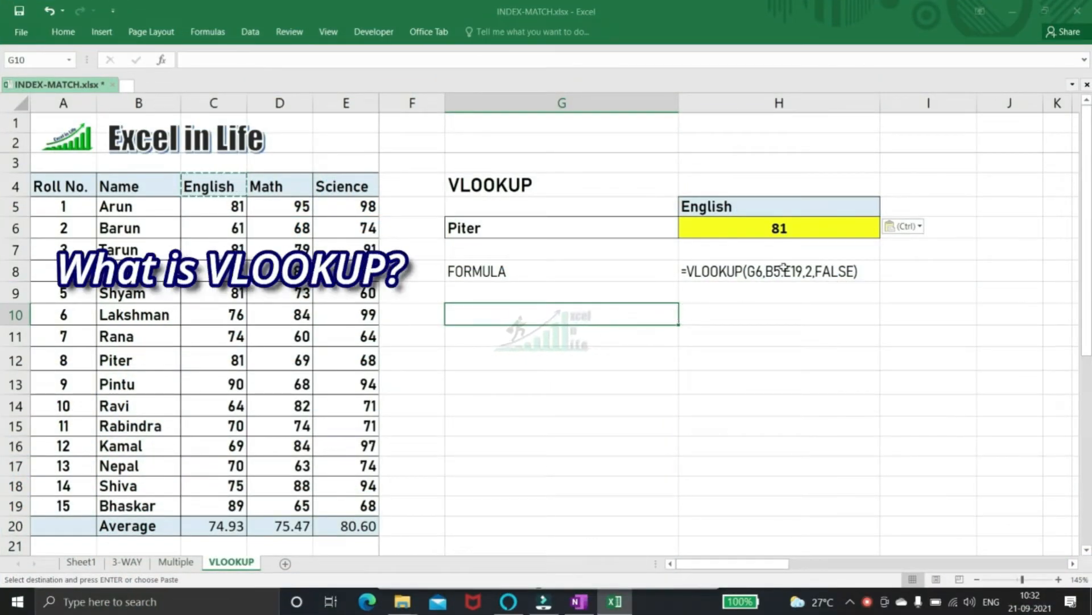
Step: Clear H6 on the VLOOKUP sheet and begin a VLOOKUP formula there with lookup value G6 and table array B5:E19
{"action": "left_click", "coordinate": [781, 228]}
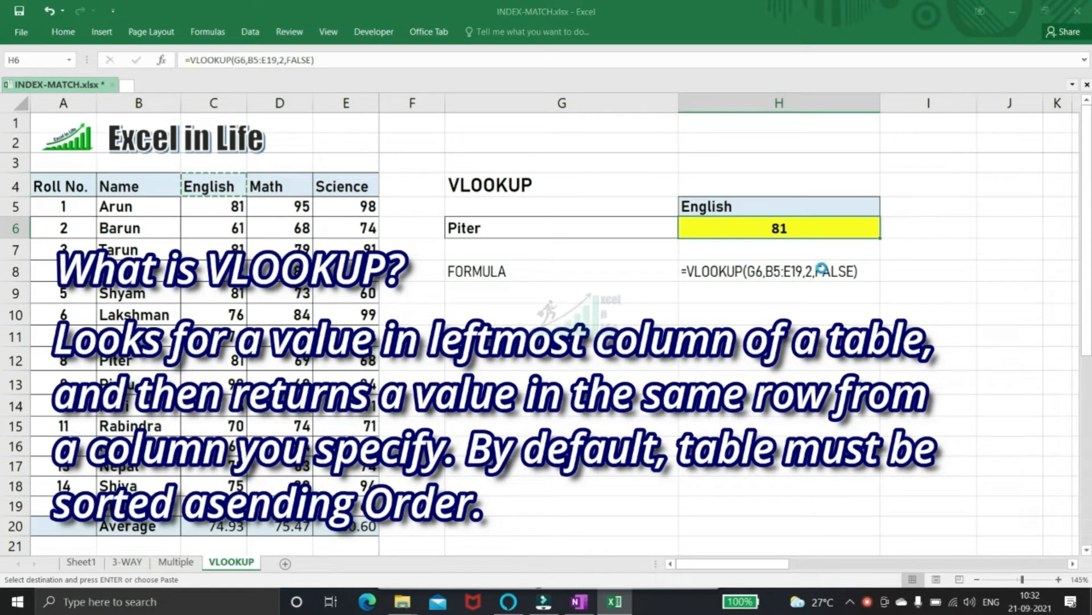
{"action": "key", "text": "Delete"}
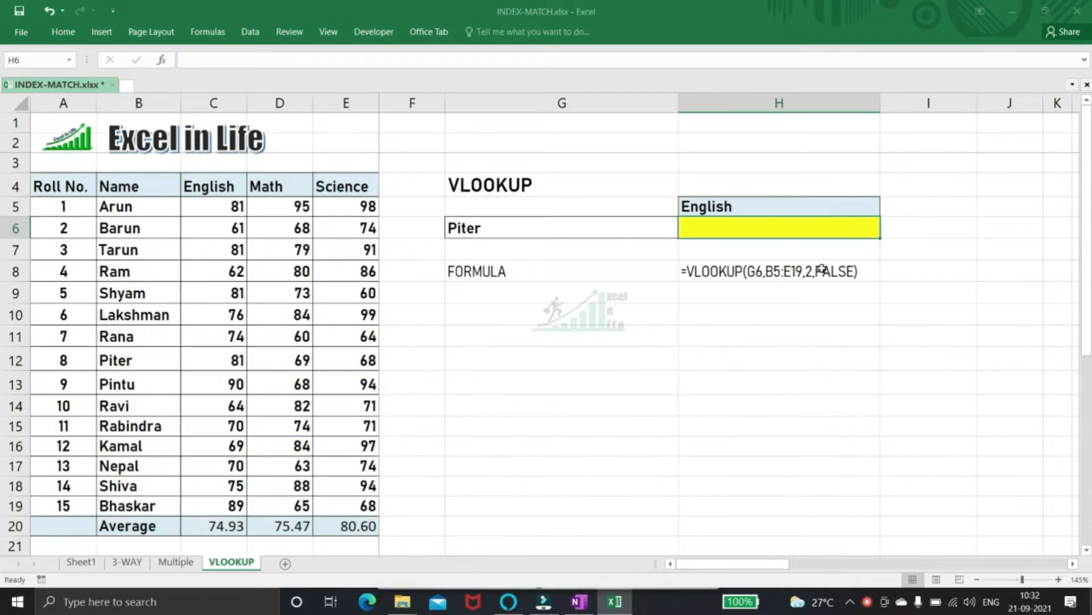
{"action": "type", "text": "="}
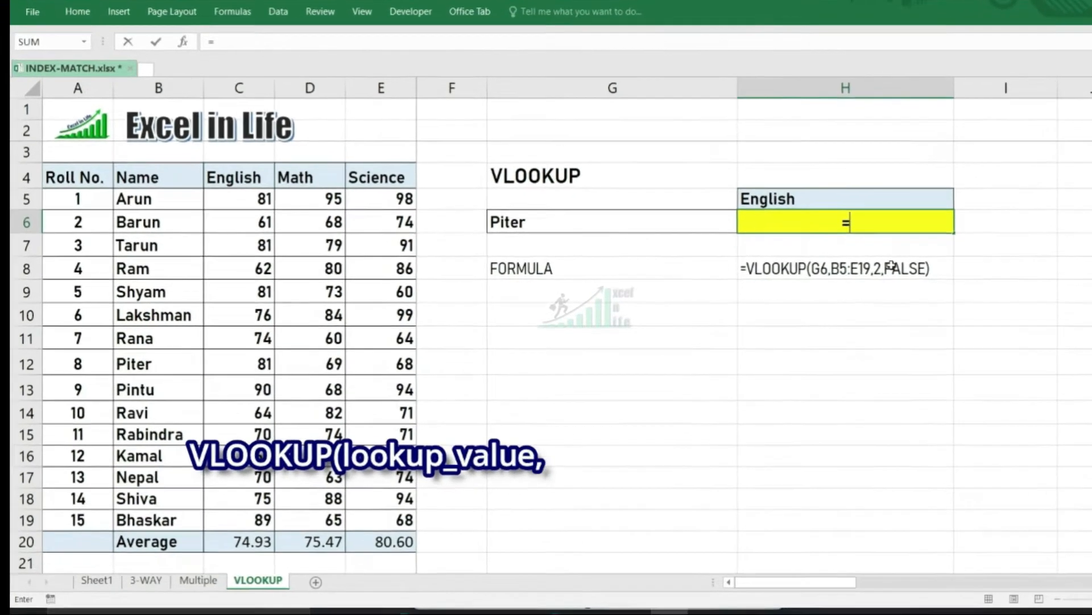
{"action": "type", "text": "vl"}
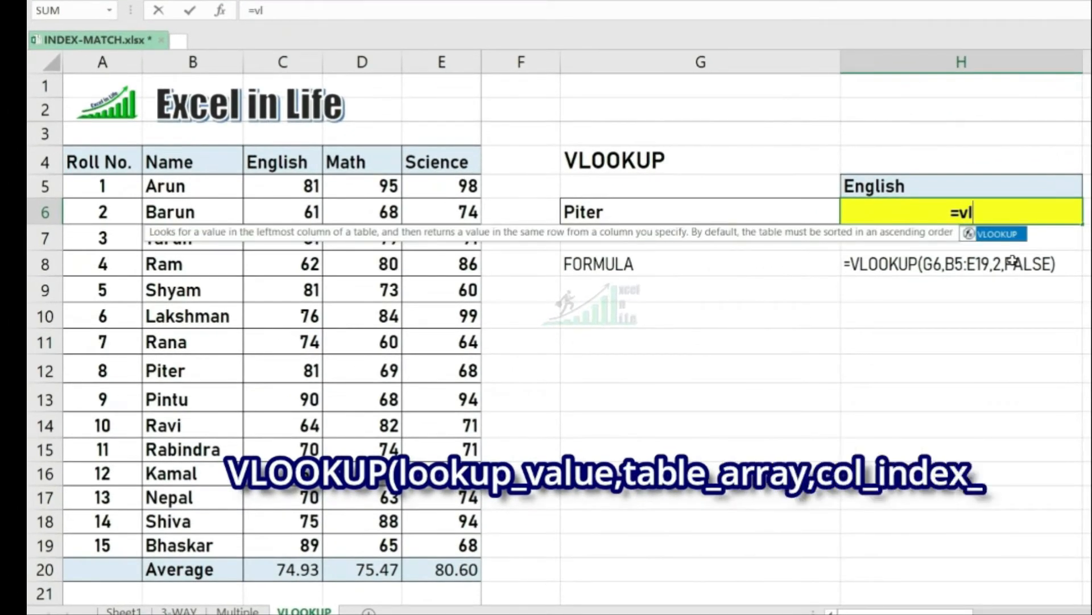
{"action": "key", "text": "Tab"}
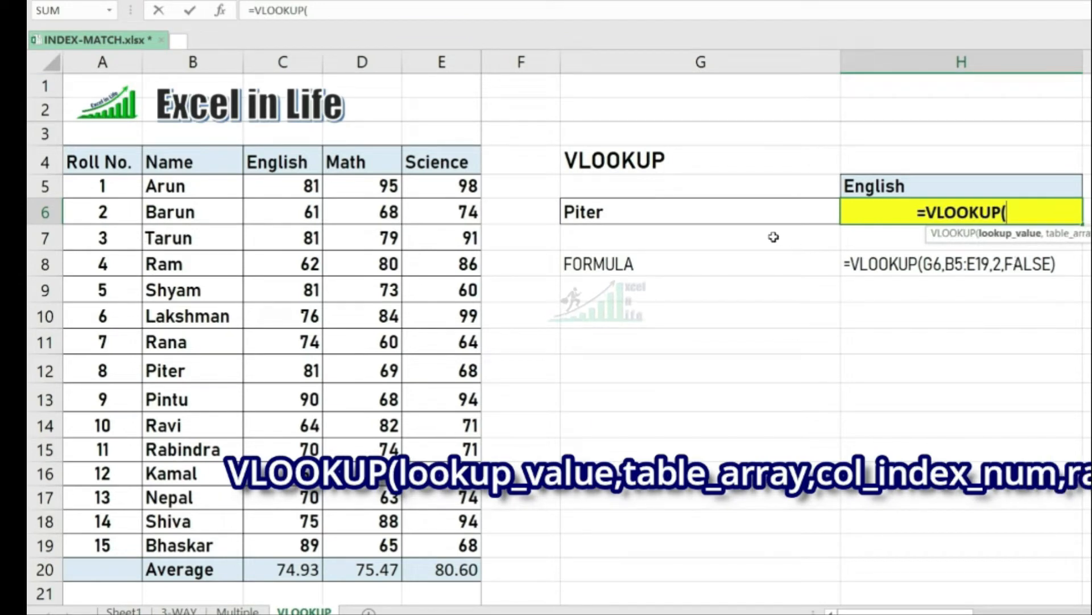
{"action": "left_click", "coordinate": [695, 209]}
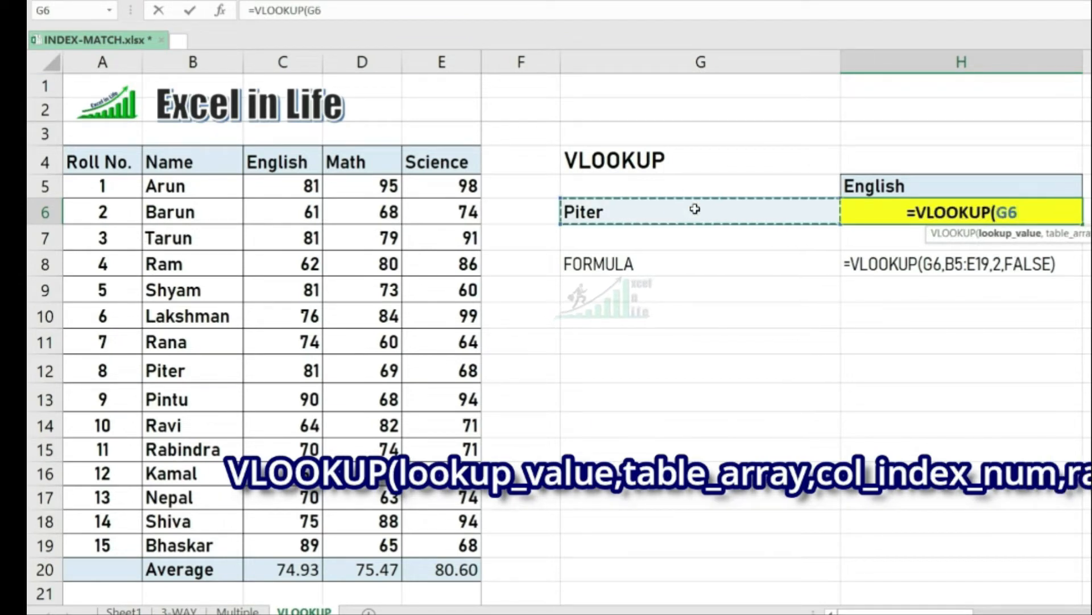
{"action": "type", "text": ","}
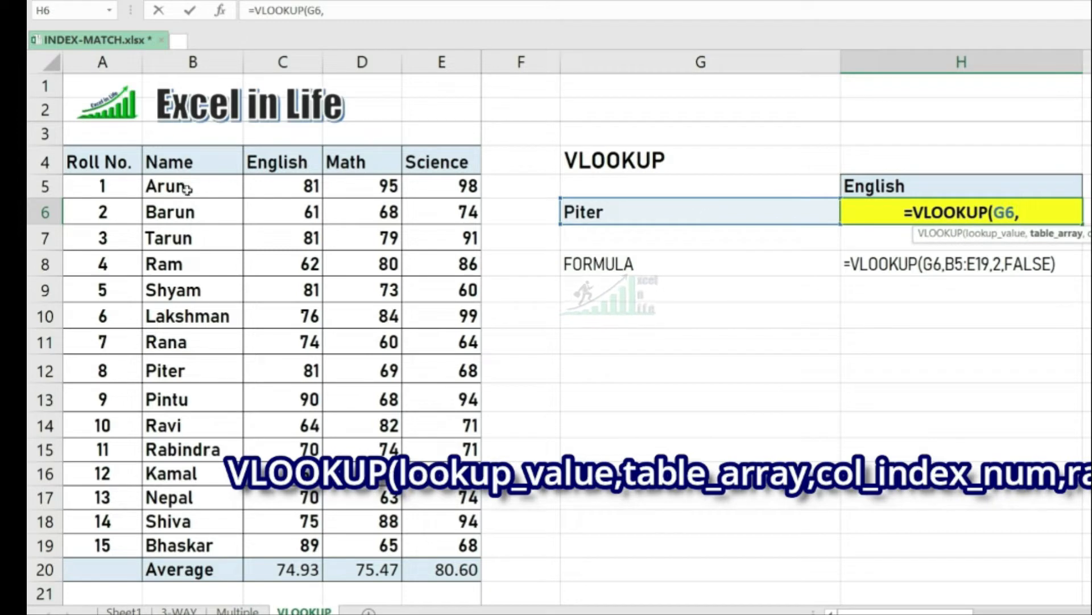
{"action": "left_click_drag", "start_coordinate": [164, 182], "coordinate": [447, 571]}
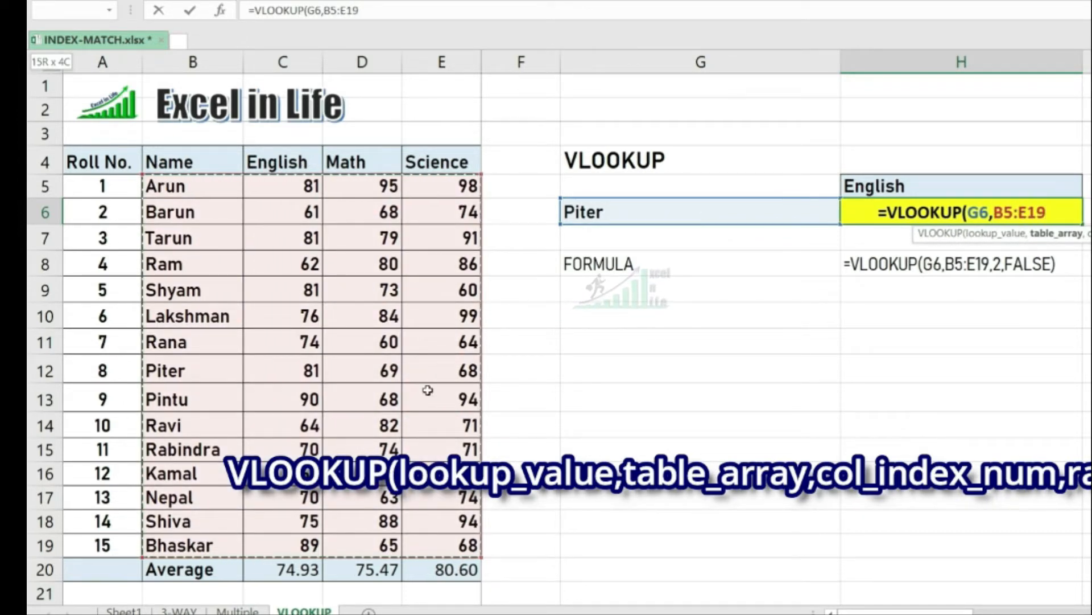
Step: Complete the VLOOKUP with column index 2 and exact match FALSE, and highlight row 12 of the table with the English column to check it
{"action": "type", "text": ","}
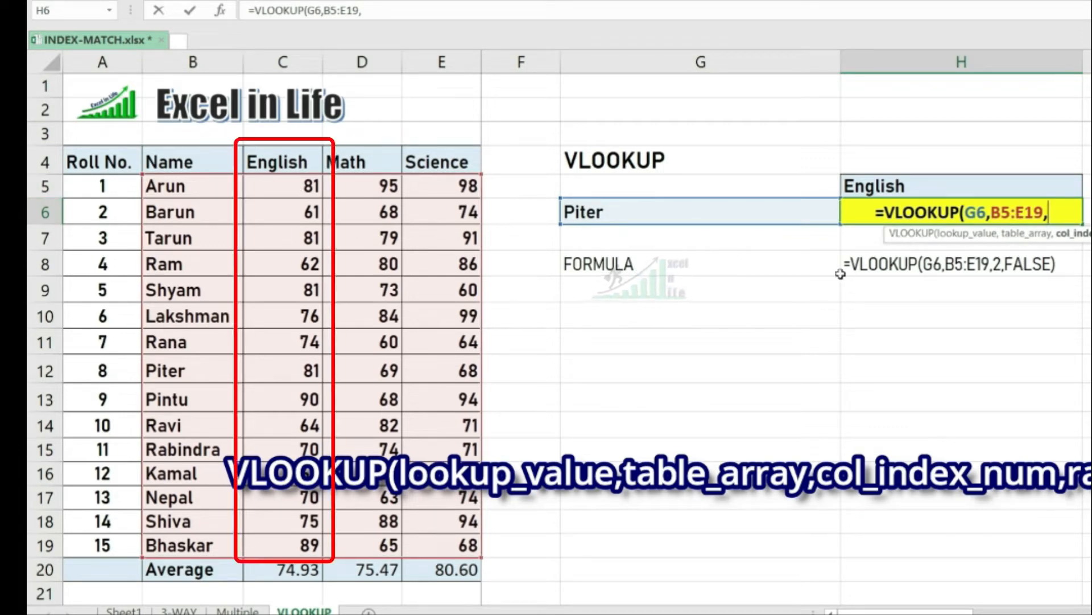
{"action": "type", "text": "2"}
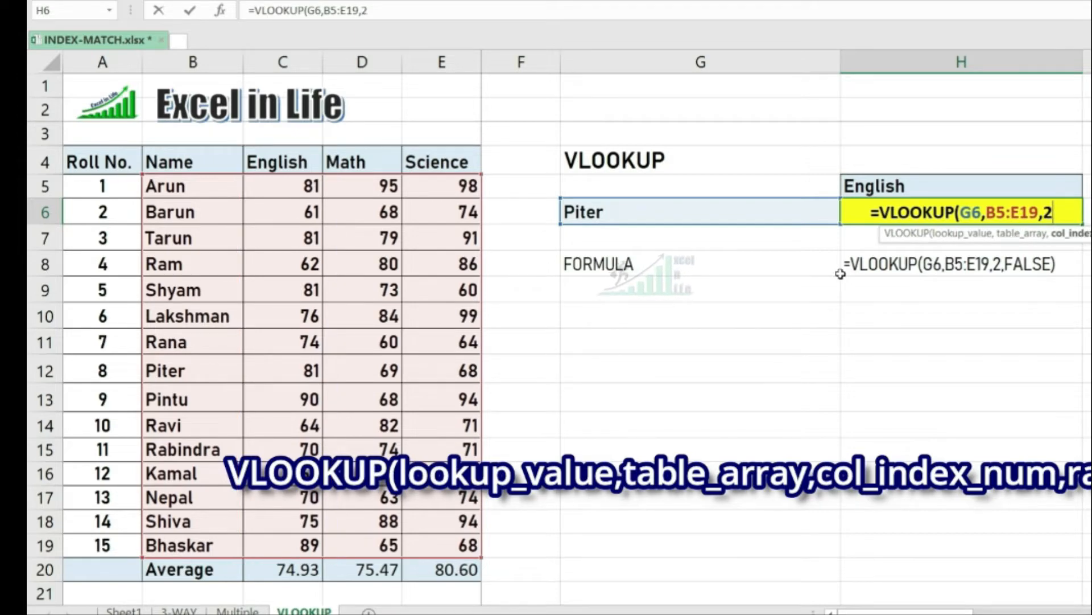
{"action": "type", "text": ","}
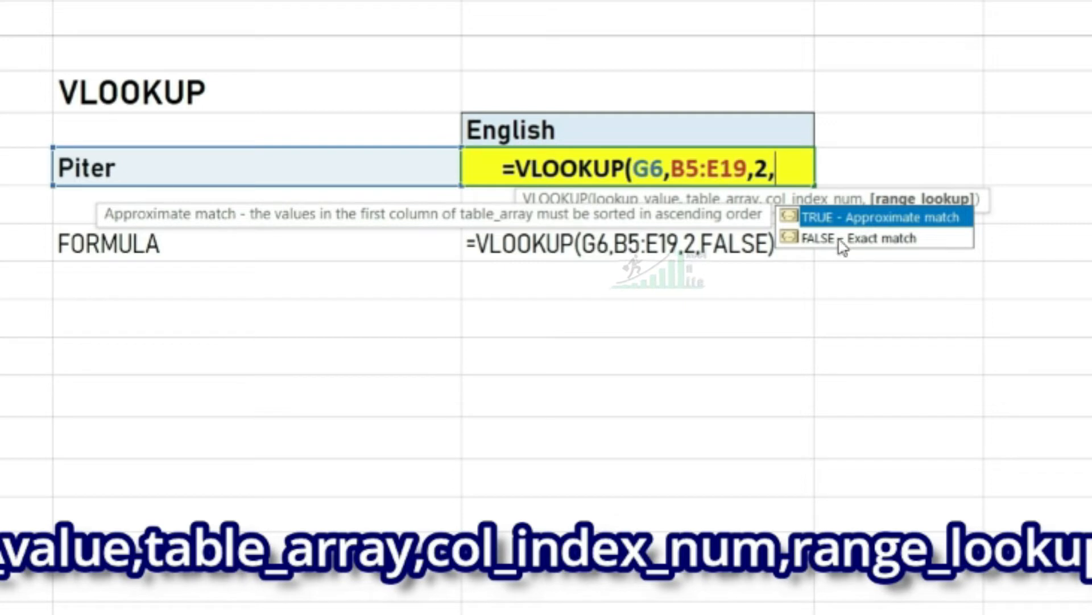
{"action": "double_click", "coordinate": [840, 239]}
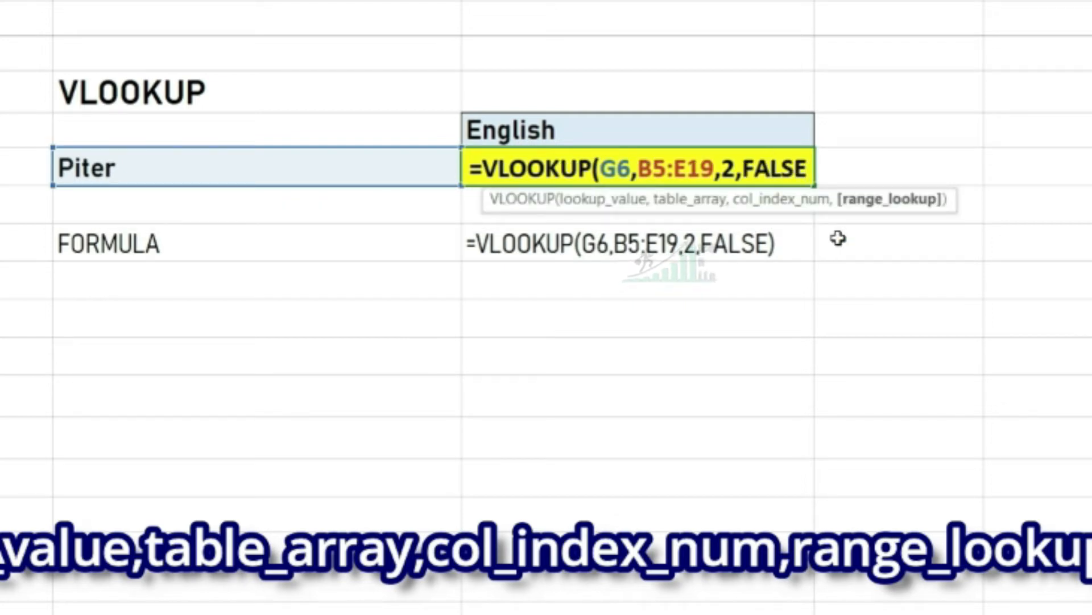
{"action": "type", "text": ")"}
{"action": "key", "text": "Return"}
{"action": "left_click_drag", "start_coordinate": [44, 361], "coordinate": [350, 361]}
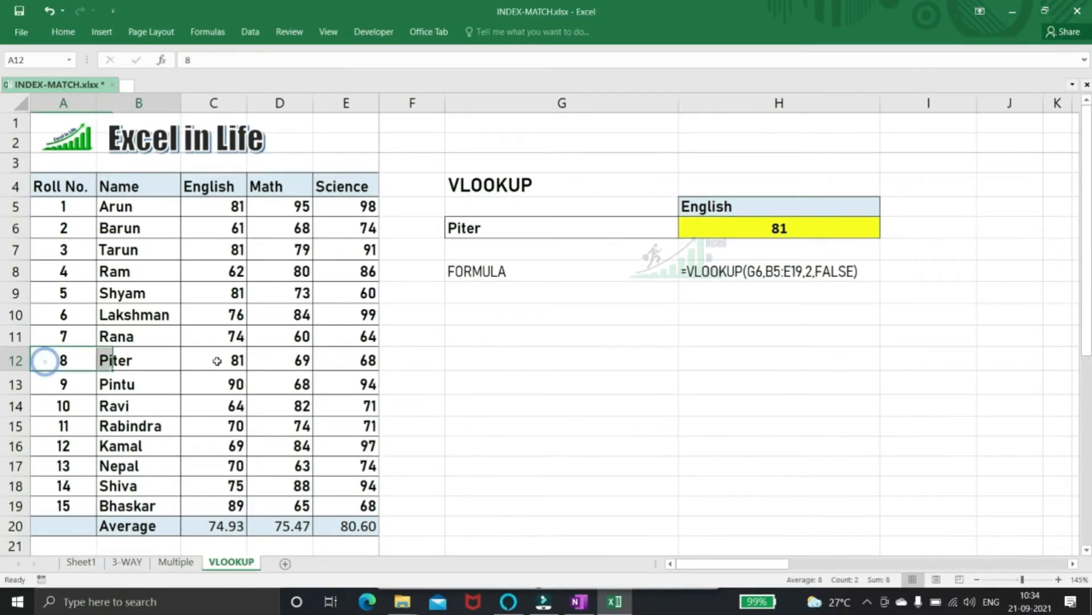
{"action": "left_click_drag", "start_coordinate": [223, 206], "coordinate": [244, 508], "text": "ctrl"}
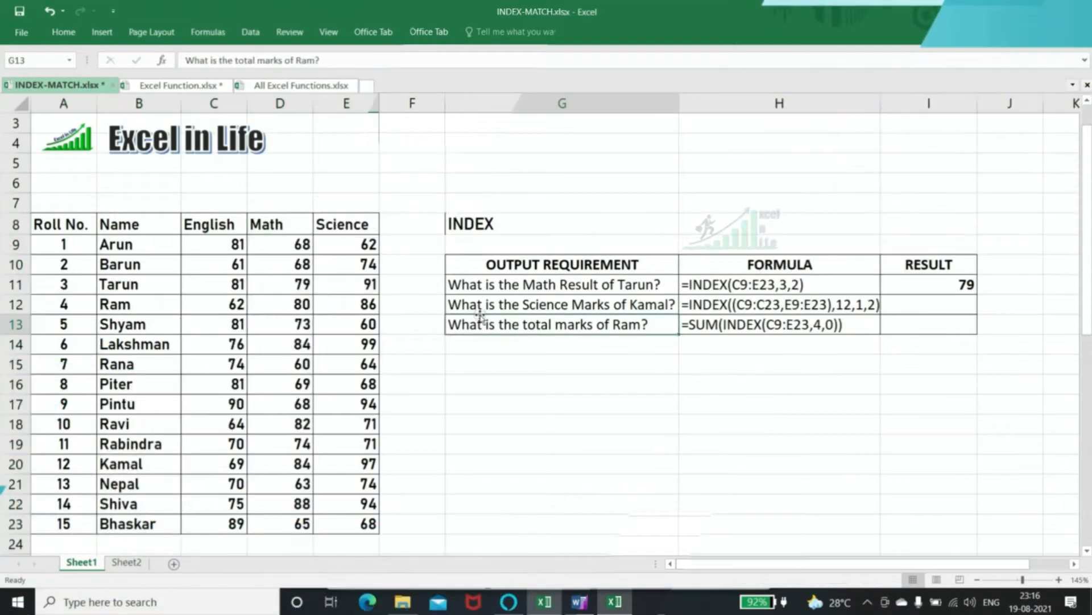
Step: Begin an INDEX formula in I12 on Sheet1 with the two-area reference (C9:C23,E9:E23)
{"action": "key", "text": "Up"}
{"action": "key", "text": "Right"}
{"action": "key", "text": "Right"}
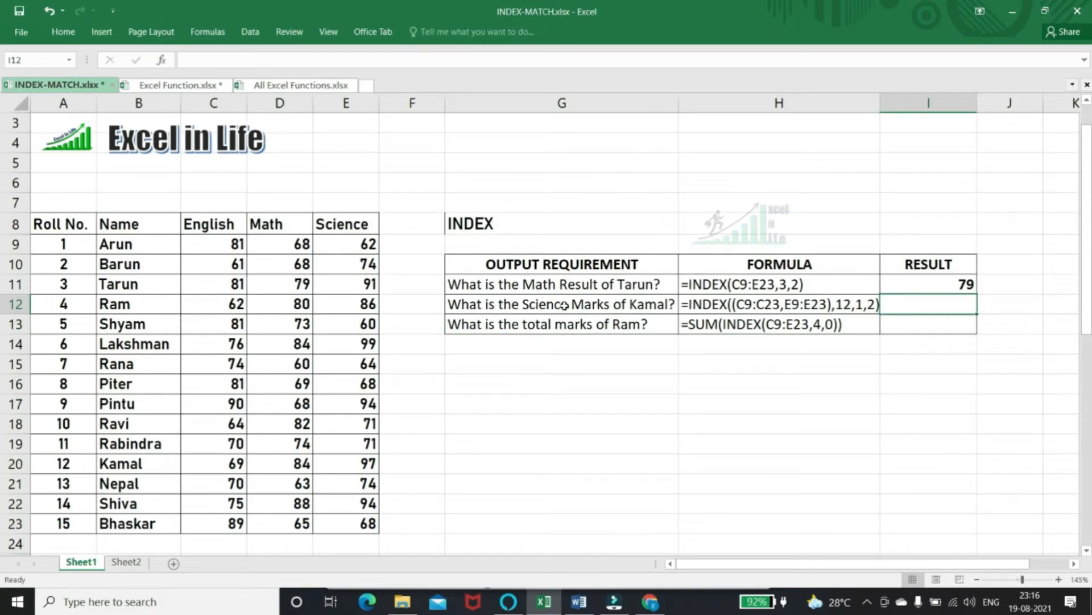
{"action": "type", "text": "="}
{"action": "type", "text": "inde"}
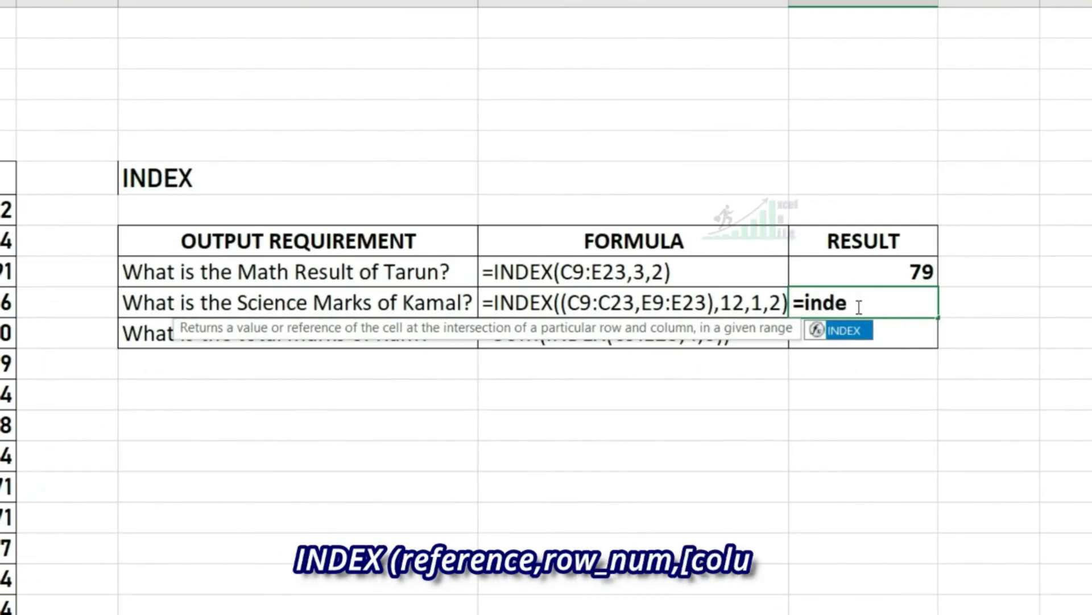
{"action": "type", "text": "x(("}
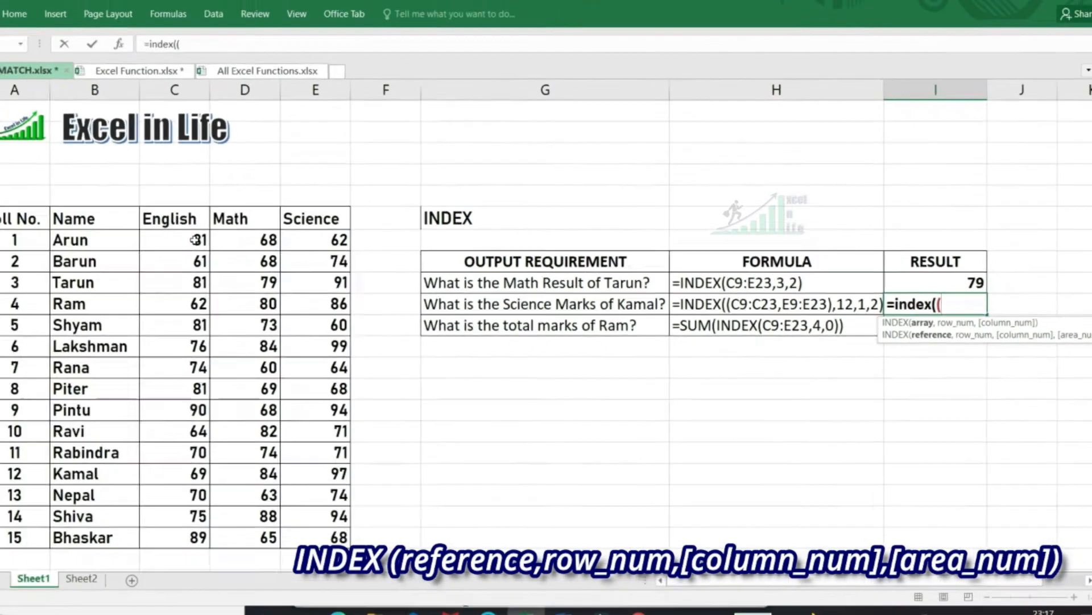
{"action": "left_click_drag", "start_coordinate": [202, 241], "coordinate": [202, 529]}
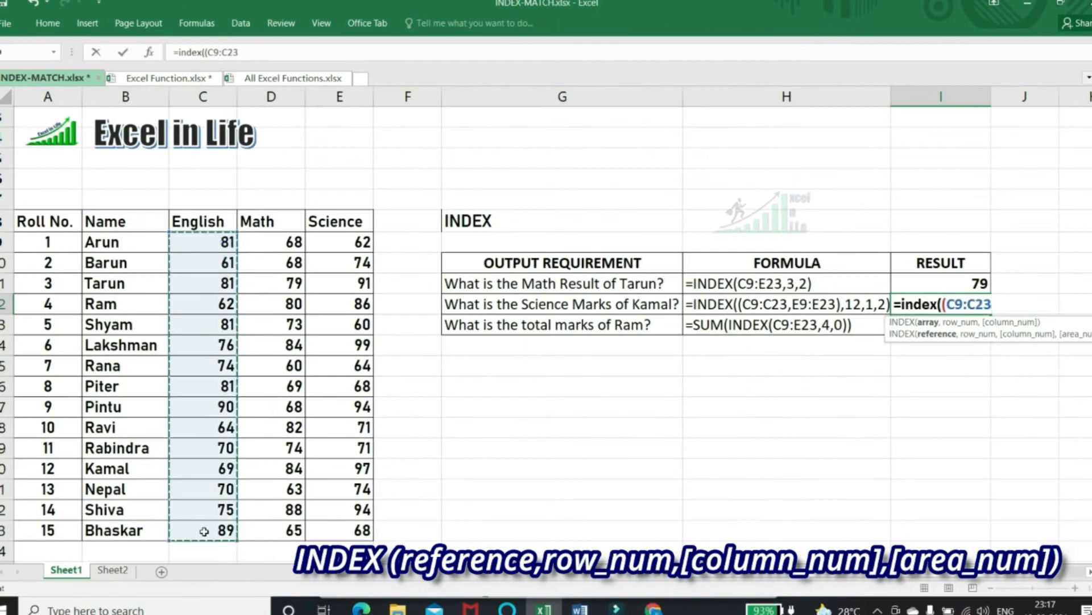
{"action": "type", "text": ","}
{"action": "left_click", "coordinate": [350, 243]}
{"action": "left_click_drag", "start_coordinate": [350, 244], "coordinate": [357, 529]}
{"action": "type", "text": "),"}
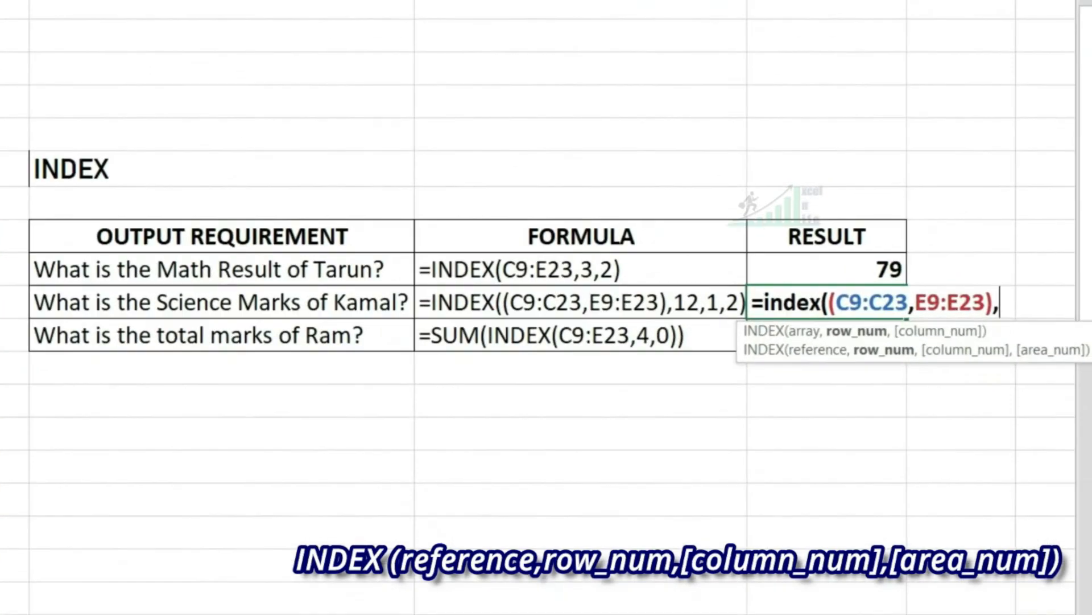
Step: Complete the I12 INDEX formula with row number 12, column number 1 and area number 2
{"action": "type", "text": "12,"}
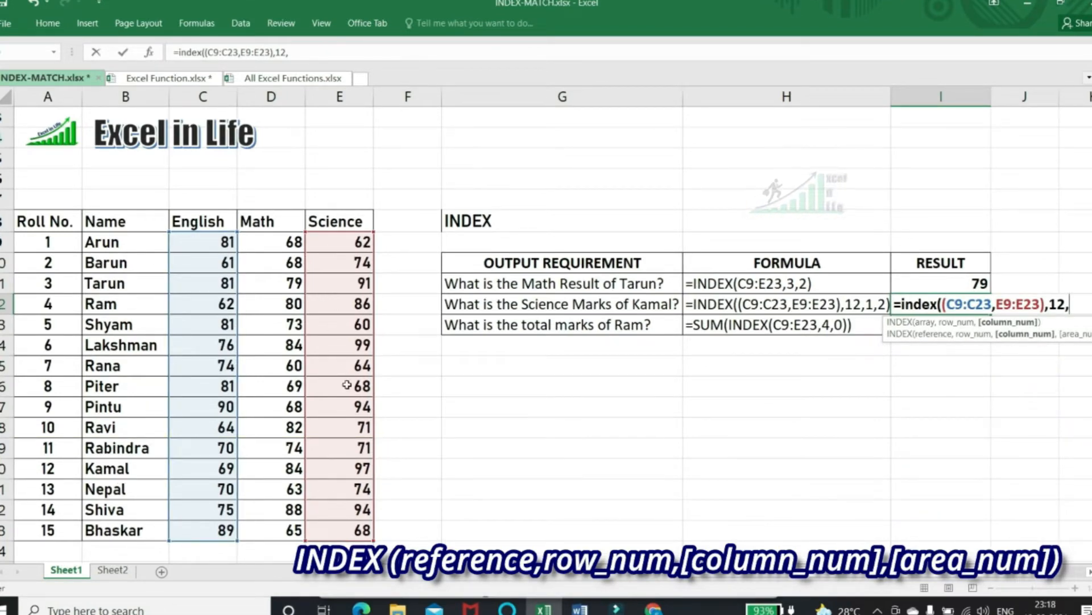
{"action": "type", "text": "1,"}
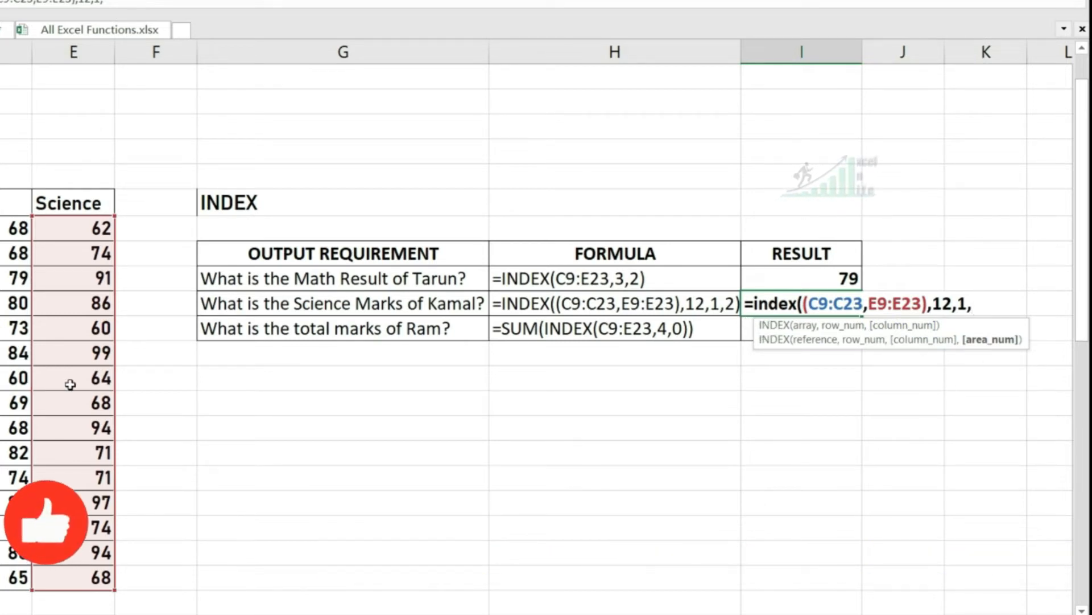
{"action": "type", "text": "2)"}
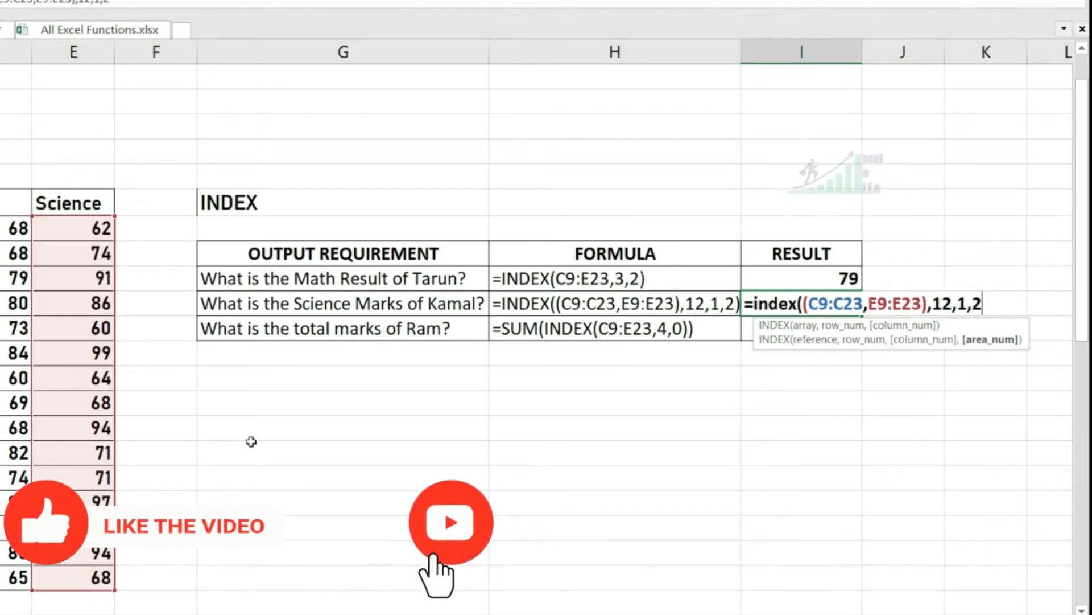
{"action": "key", "text": "Return"}
Step: Highlight A20:E20 together with the Science column E8:E23 to check the second INDEX result
{"action": "key", "text": "Up"}
{"action": "key", "text": "Left"}
{"action": "key", "text": "Left"}
{"action": "key", "text": "Home"}
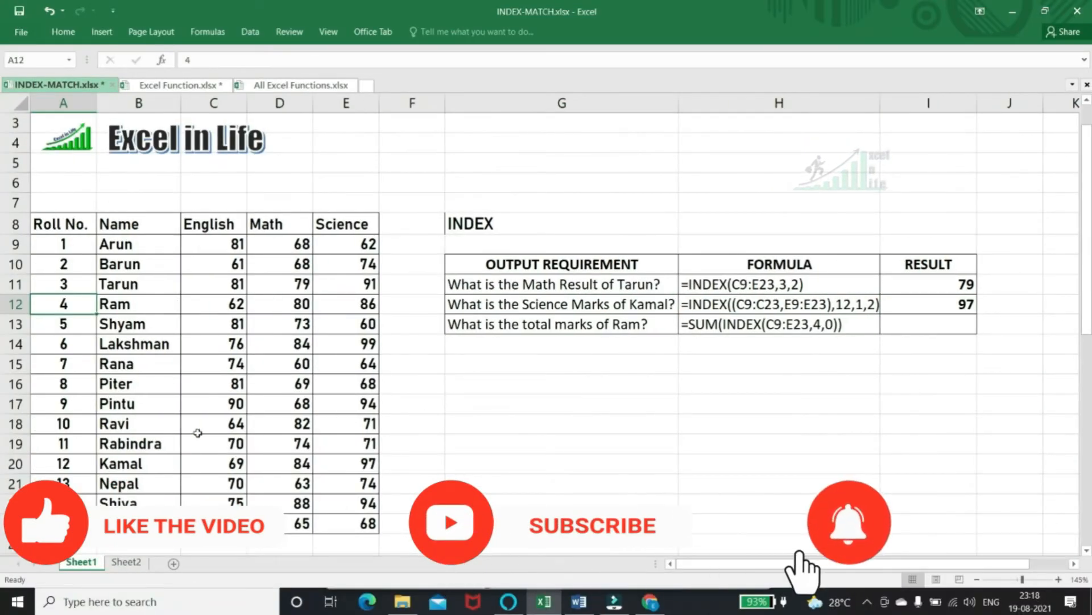
{"action": "left_click_drag", "start_coordinate": [35, 467], "coordinate": [359, 464]}
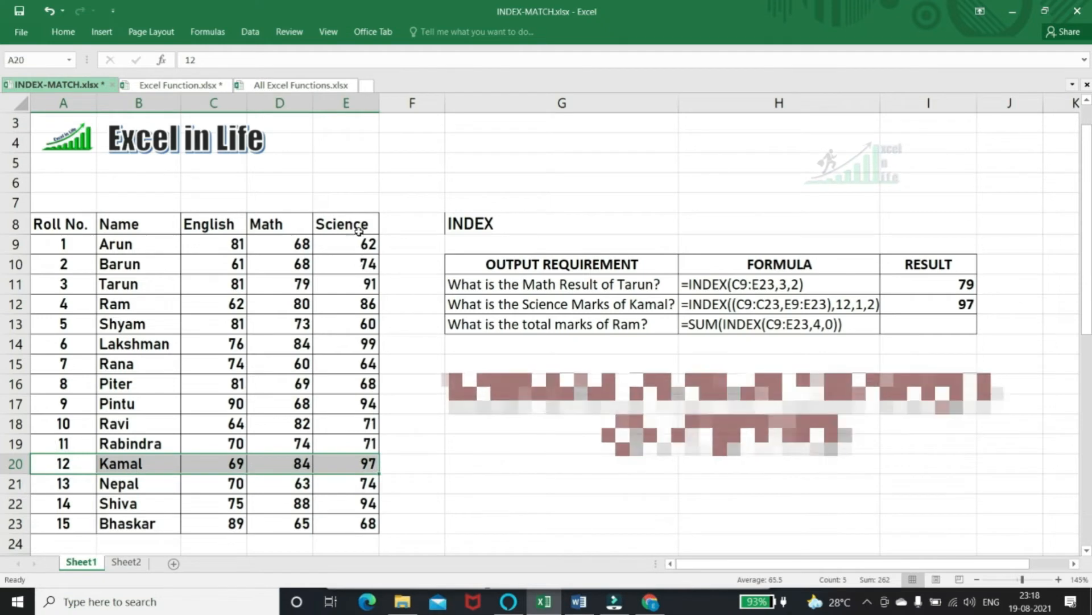
{"action": "left_click_drag", "start_coordinate": [359, 230], "coordinate": [364, 524]}
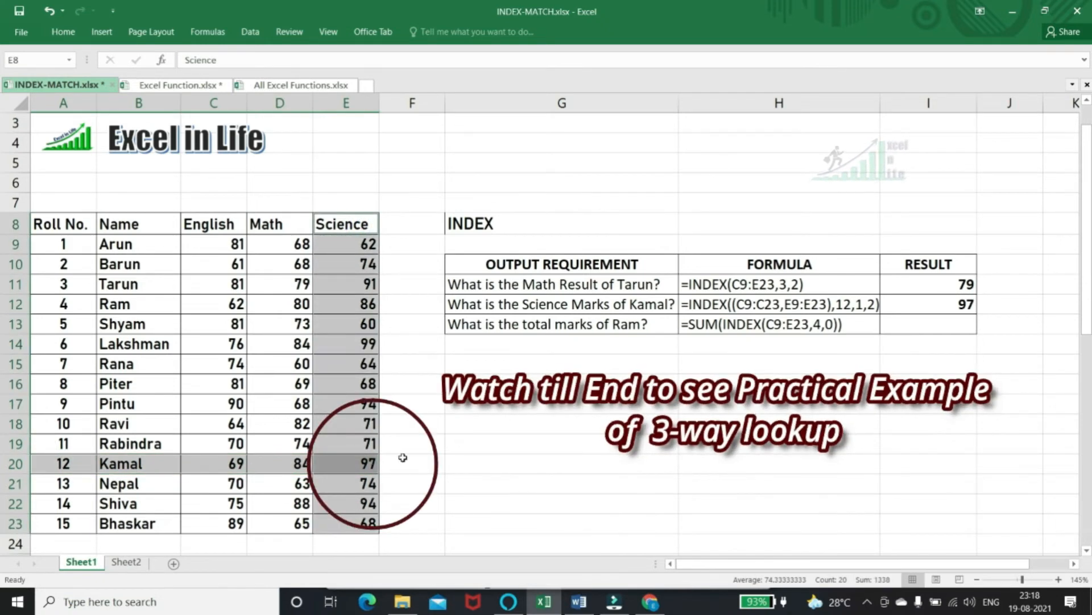
Step: Write an INDEX formula in I13 with array C9:E23, row number 4 and column number 0
{"action": "left_click", "coordinate": [929, 323]}
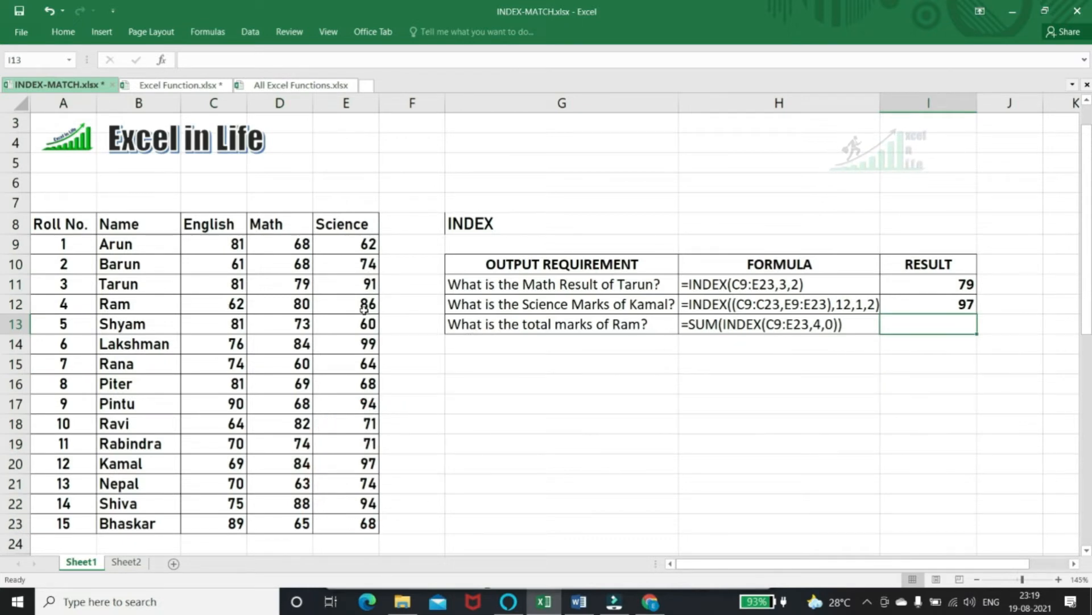
{"action": "type", "text": "=index"}
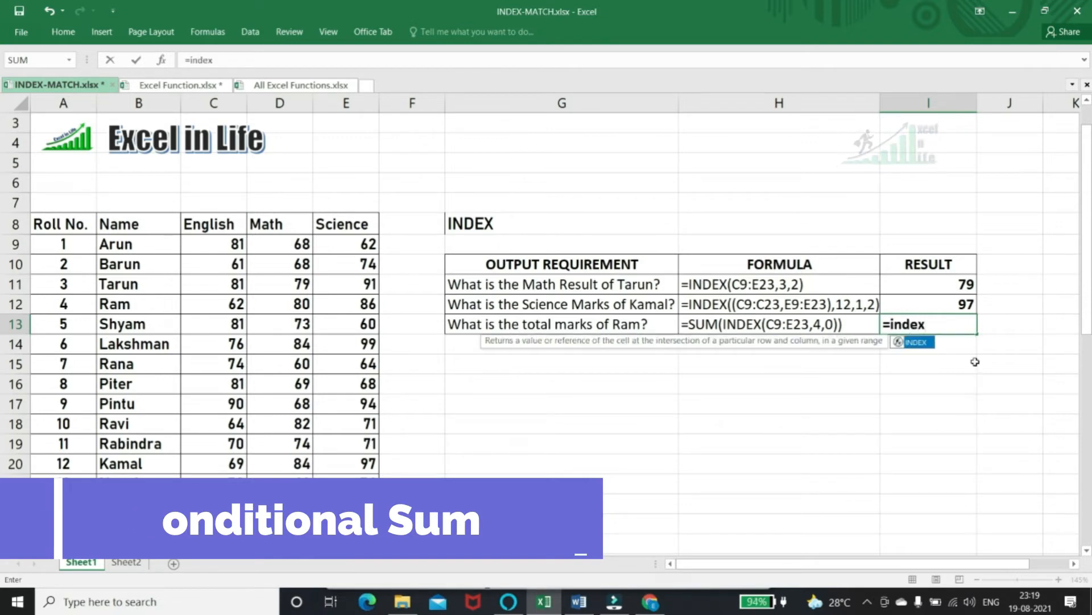
{"action": "type", "text": "("}
{"action": "left_click_drag", "start_coordinate": [224, 244], "coordinate": [359, 523]}
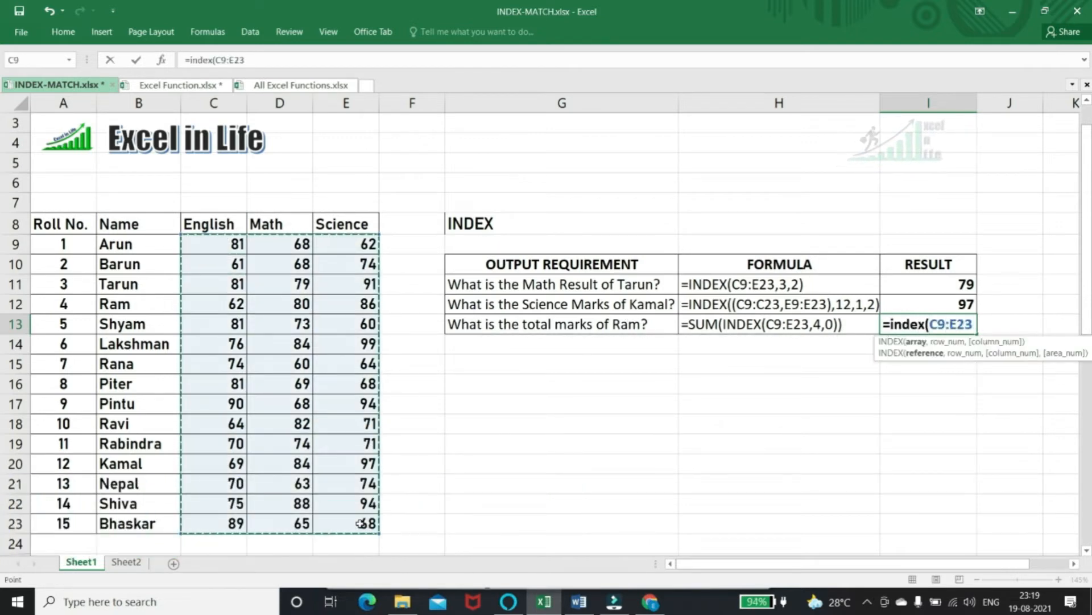
{"action": "type", "text": ","}
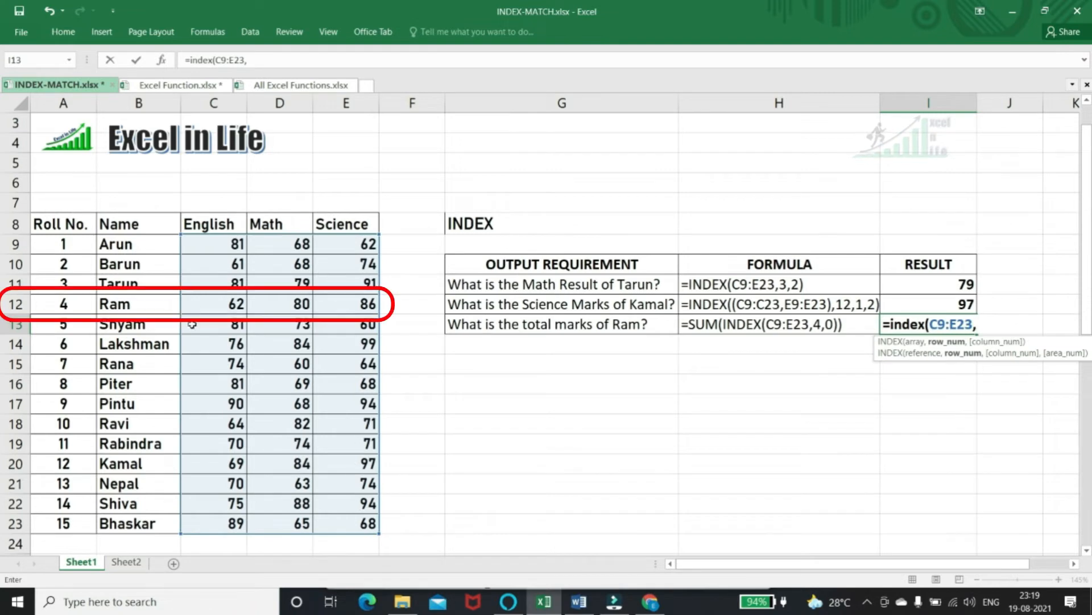
{"action": "type", "text": "4"}
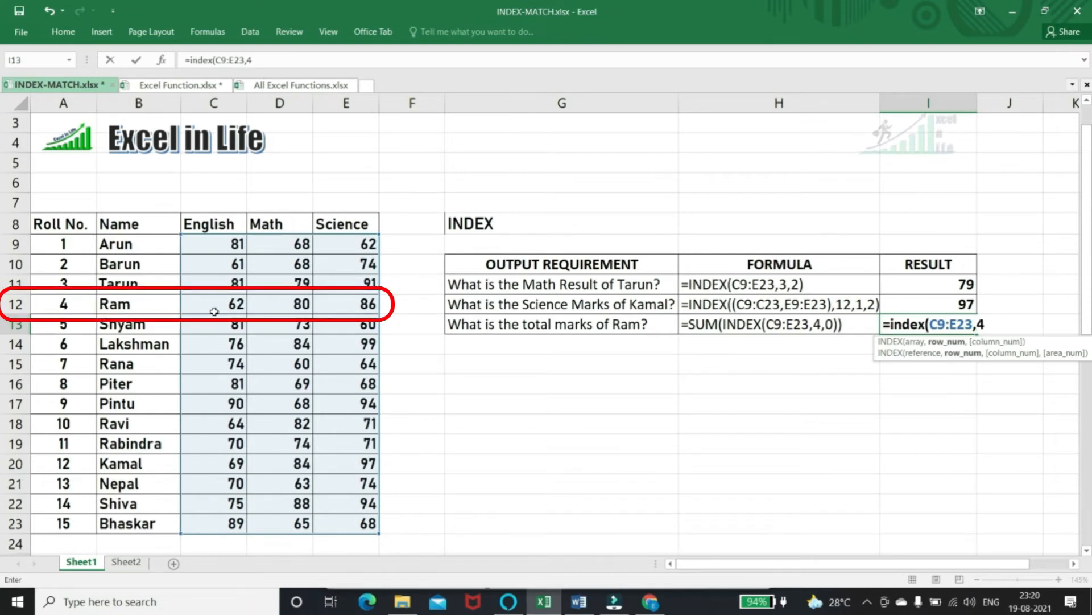
{"action": "type", "text": ","}
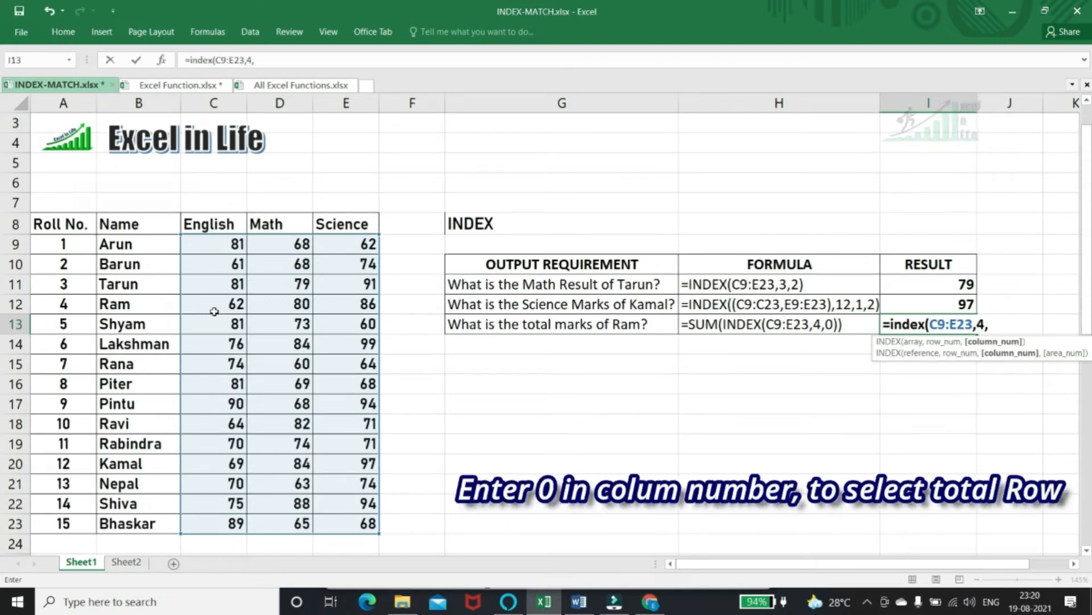
{"action": "type", "text": "0"}
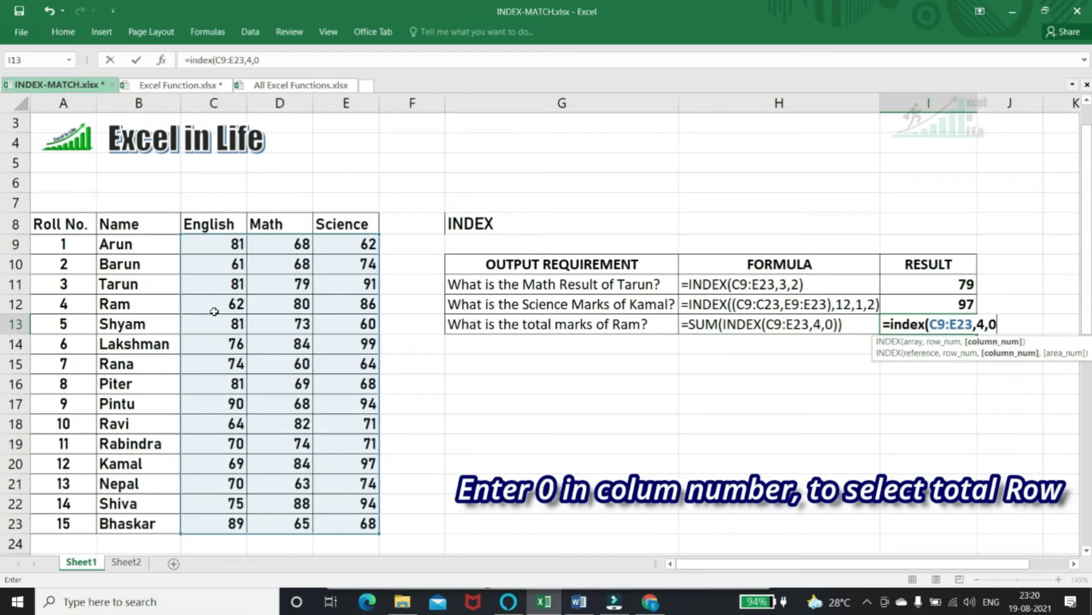
{"action": "type", "text": ")"}
Step: Evaluate the INDEX part in I13, revert it to the formula, and wrap it as =SUM(INDEX(C9:E23,4,0))
{"action": "key", "text": "F9"}
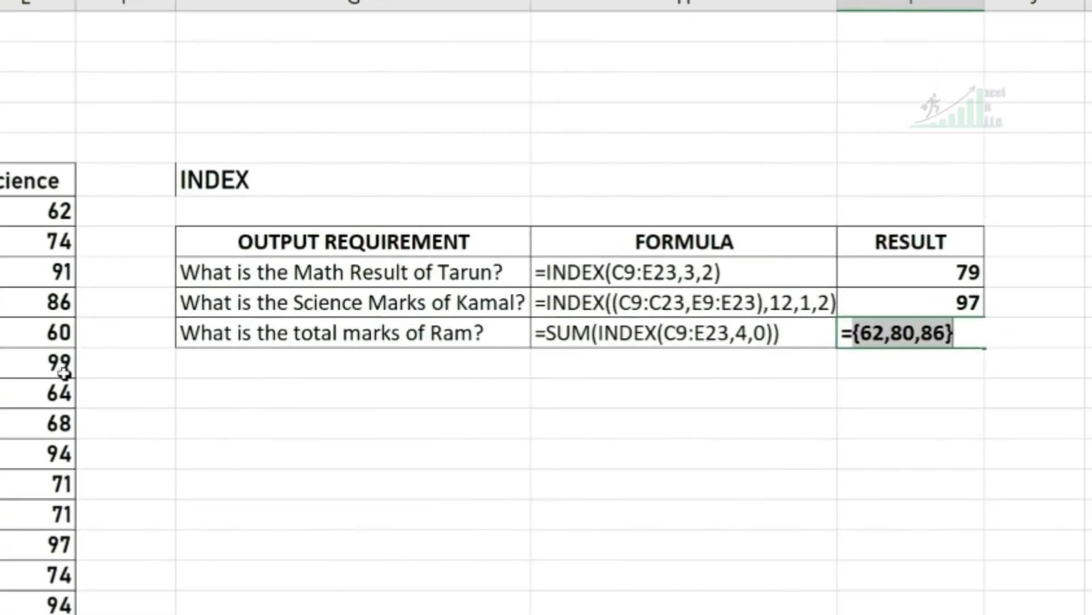
{"action": "key", "text": "ctrl+z"}
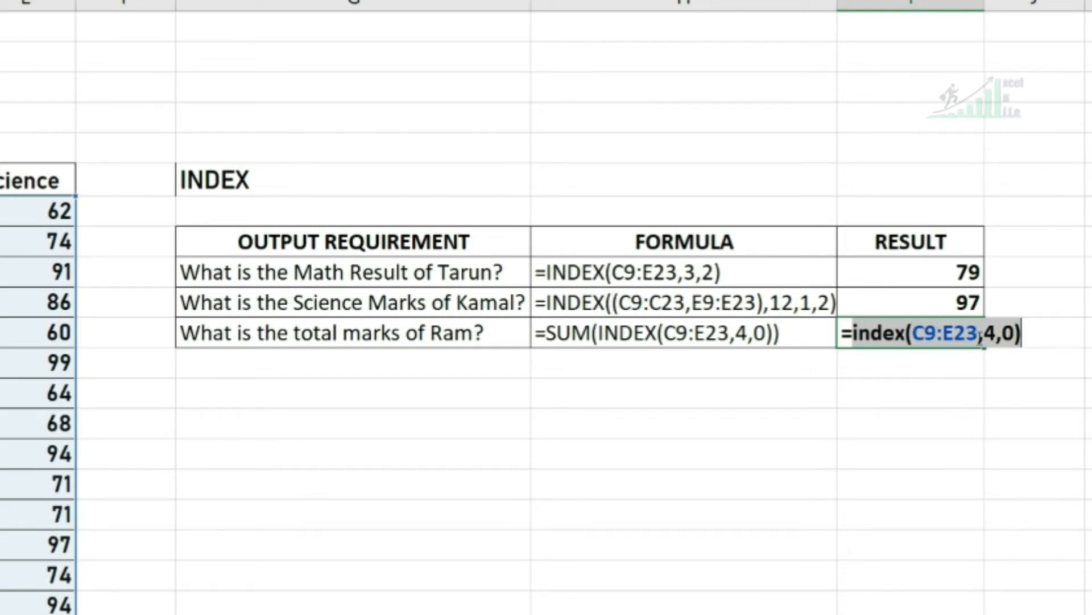
{"action": "type", "text": "sum("}
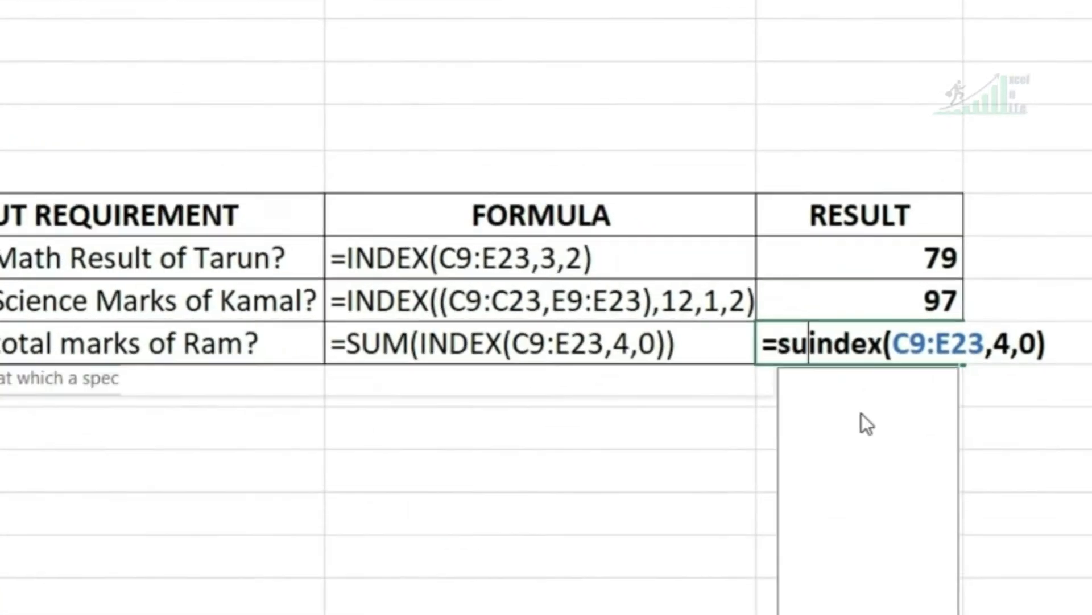
{"action": "left_click", "coordinate": [1084, 340]}
{"action": "type", "text": ")"}
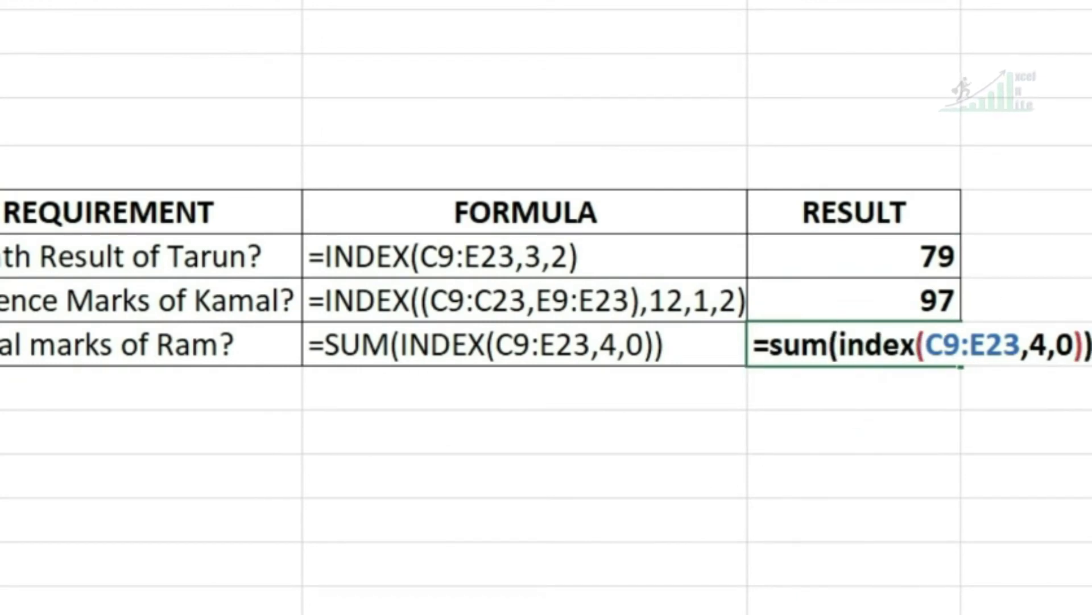
{"action": "key", "text": "Return"}
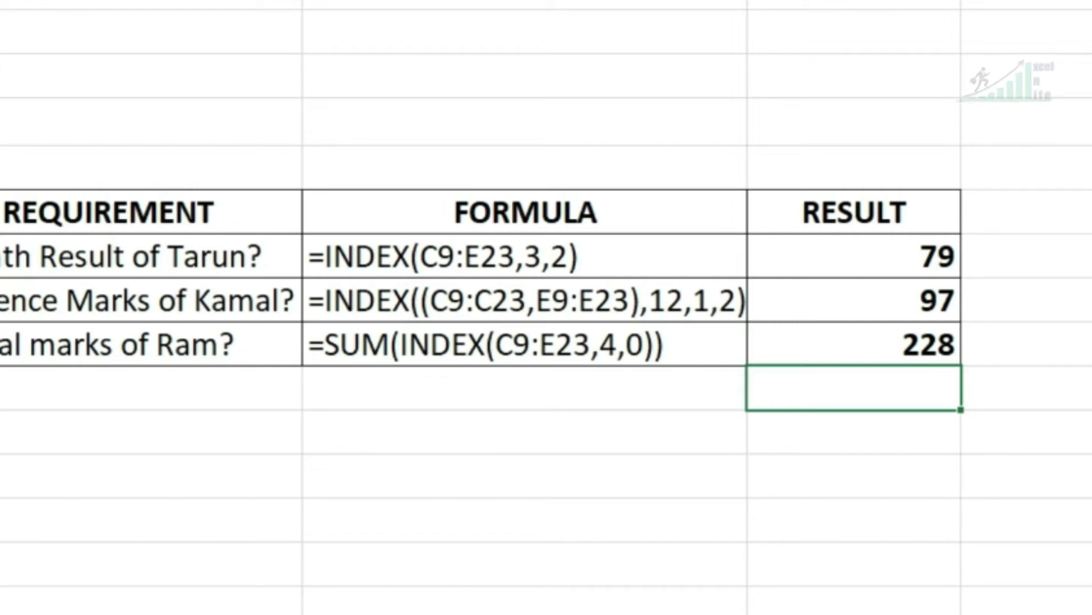
{"action": "key", "text": "Up"}
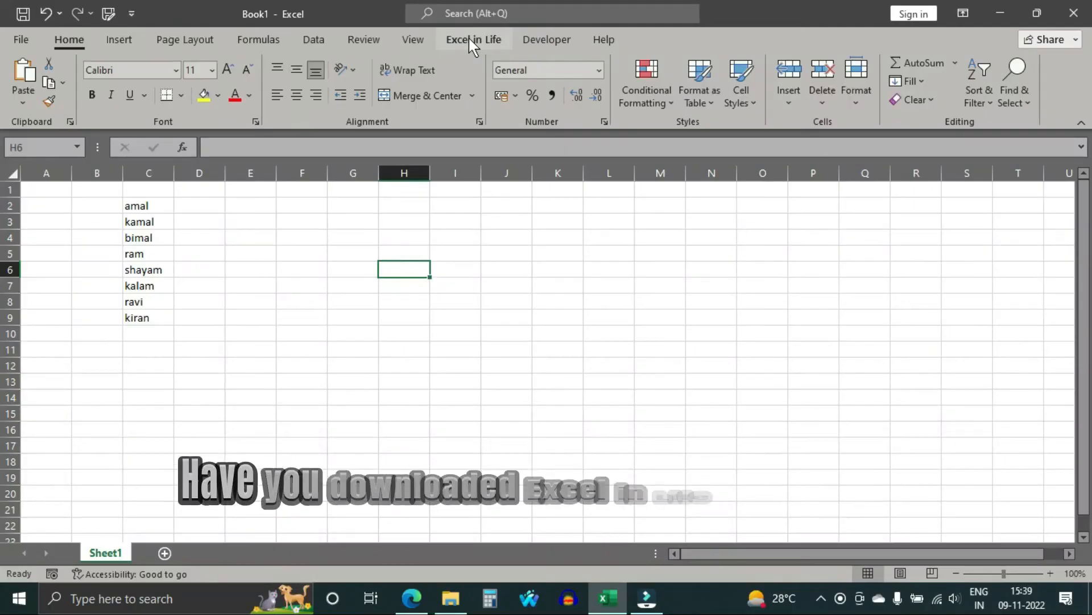
Step: In Book1, open the Excel in Life Text Tools and change the names in C2:C9 to UPPER CASE
{"action": "left_click", "coordinate": [471, 39]}
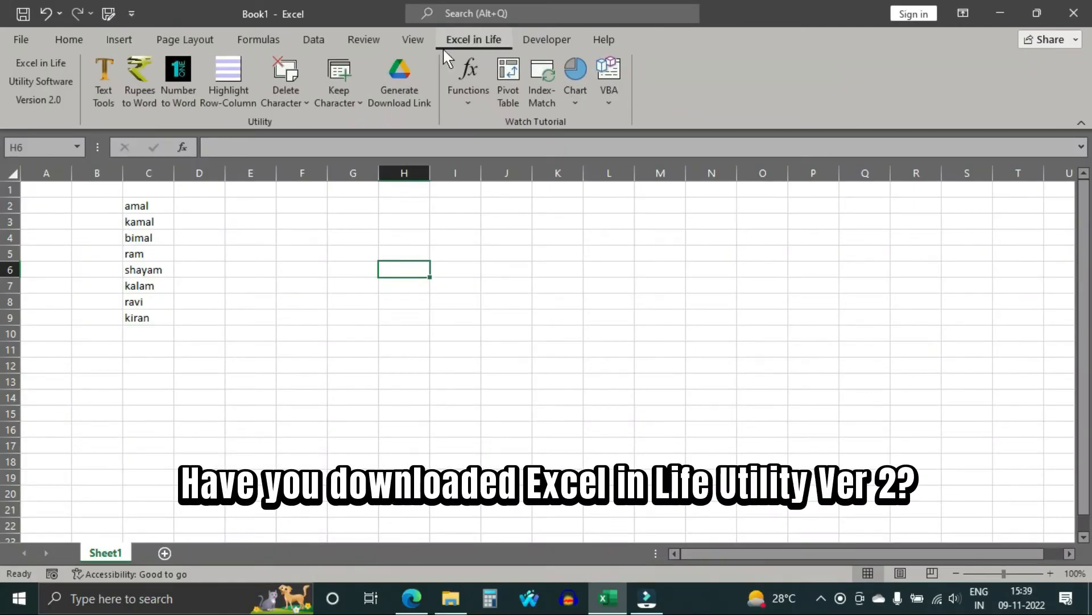
{"action": "left_click", "coordinate": [100, 76]}
{"action": "left_click_drag", "start_coordinate": [524, 146], "coordinate": [305, 146]}
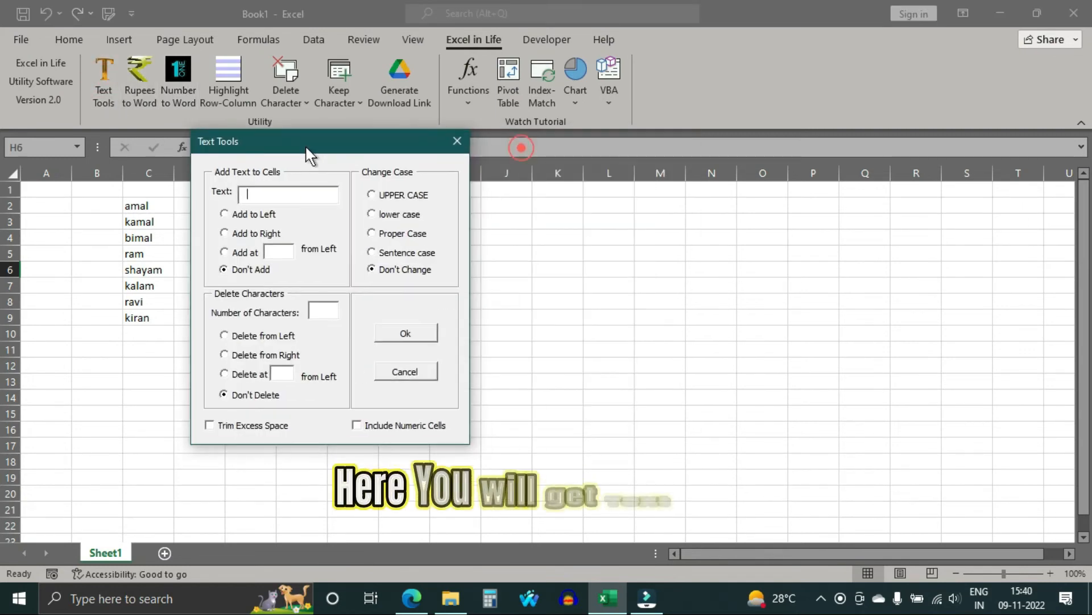
{"action": "left_click_drag", "start_coordinate": [136, 205], "coordinate": [145, 327]}
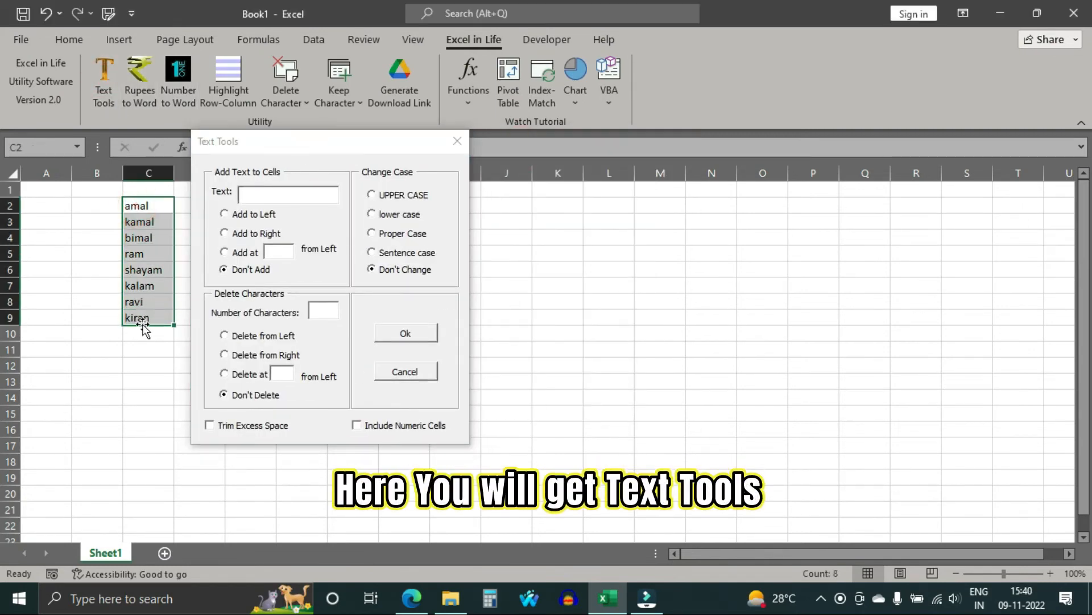
{"action": "left_click", "coordinate": [400, 196]}
{"action": "left_click", "coordinate": [405, 333]}
Step: Apply the lower case, Proper Case and Sentence case options in turn to the names in C2:C9
{"action": "left_click", "coordinate": [398, 215]}
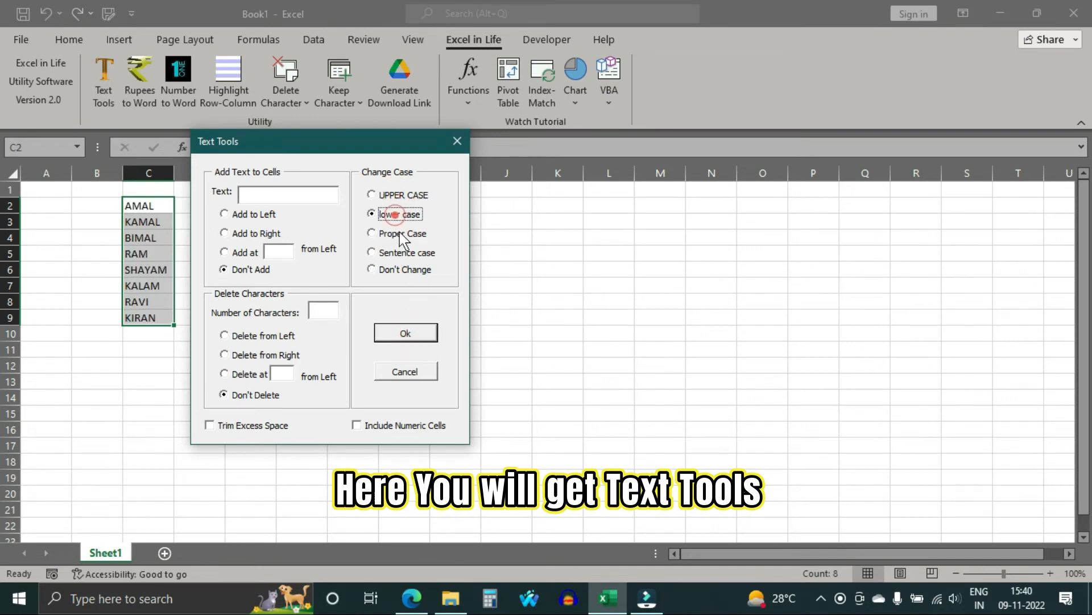
{"action": "left_click", "coordinate": [402, 333]}
{"action": "left_click", "coordinate": [393, 234]}
{"action": "left_click", "coordinate": [404, 333]}
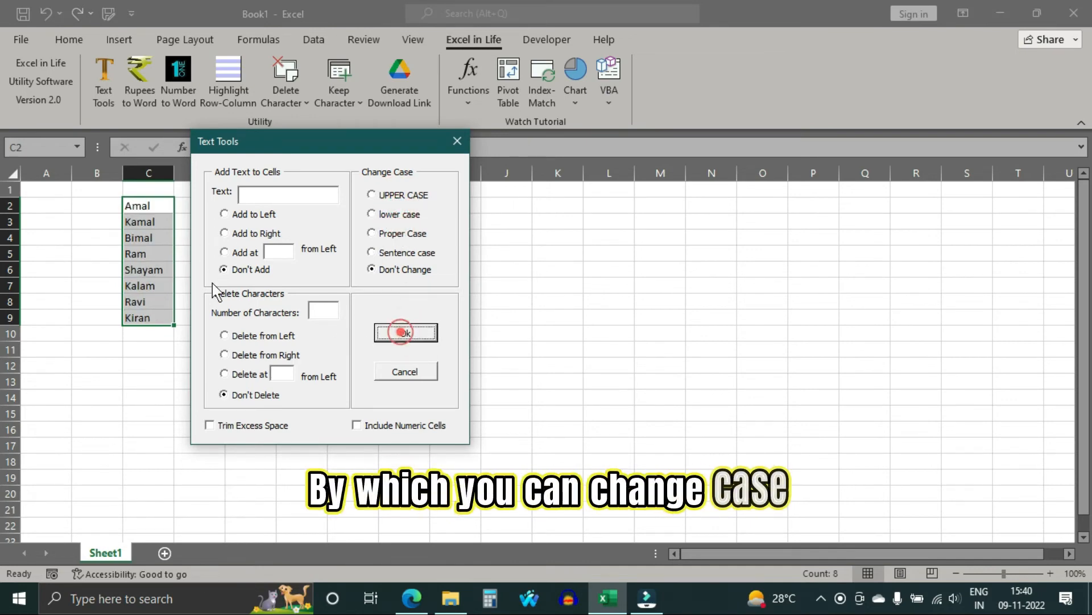
{"action": "left_click", "coordinate": [400, 252]}
{"action": "left_click", "coordinate": [402, 336]}
Step: Add the text "Name: " to the left of every entry in C2:C9 with Text Tools
{"action": "left_click", "coordinate": [232, 215]}
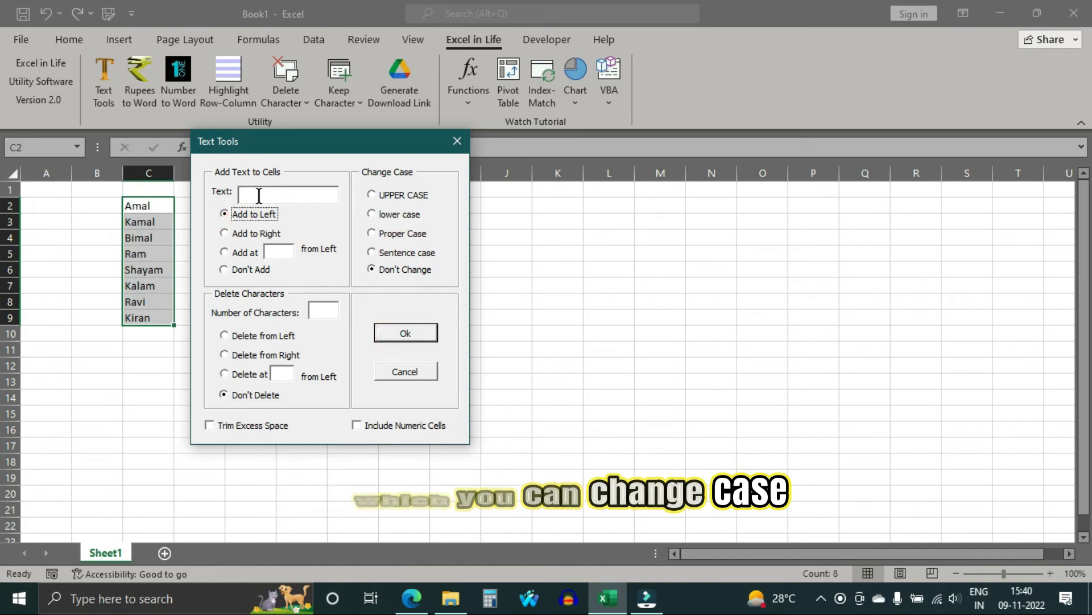
{"action": "left_click", "coordinate": [258, 195]}
{"action": "type", "text": "nam"}
{"action": "key", "text": "BackSpace"}
{"action": "key", "text": "BackSpace"}
{"action": "key", "text": "BackSpace"}
{"action": "type", "text": "Name:"}
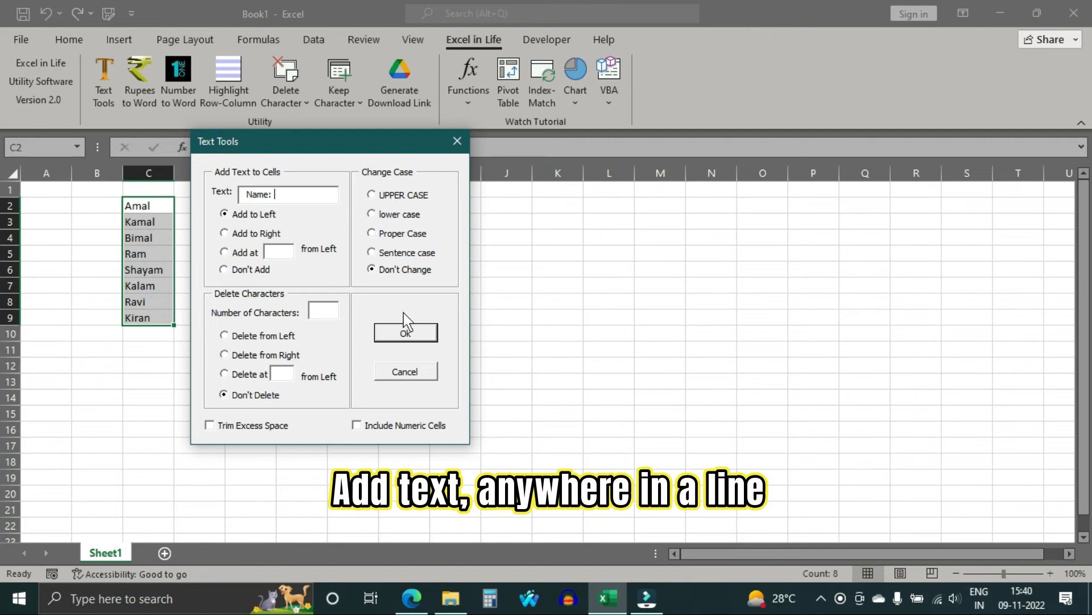
{"action": "left_click", "coordinate": [401, 335]}
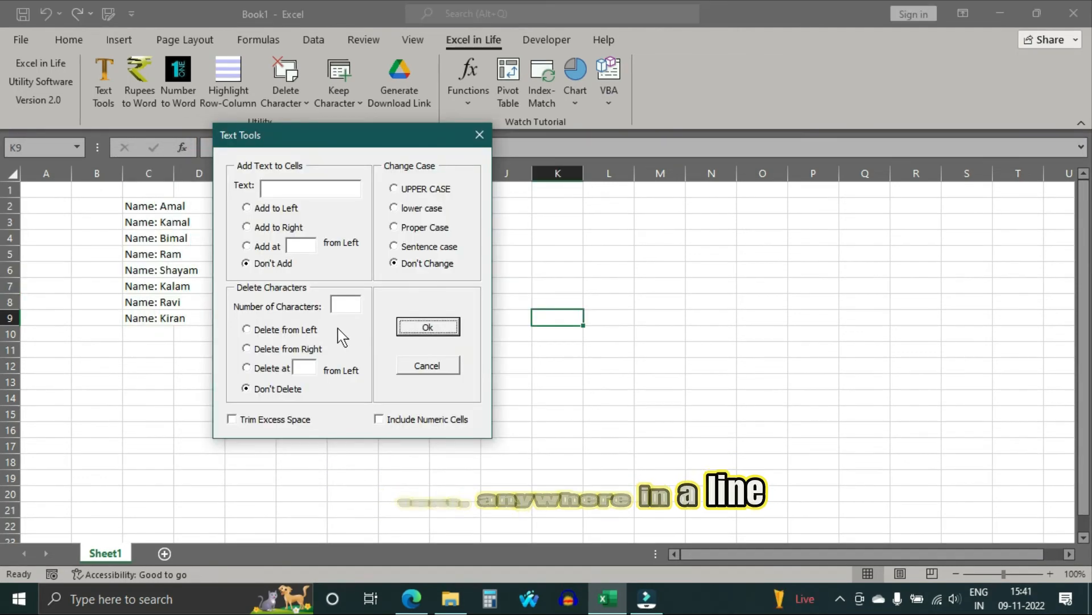
Step: Delete the "Name: " prefix from the entries in C2:C9 and close Text Tools
{"action": "left_click_drag", "start_coordinate": [128, 206], "coordinate": [143, 317]}
{"action": "left_click", "coordinate": [349, 306]}
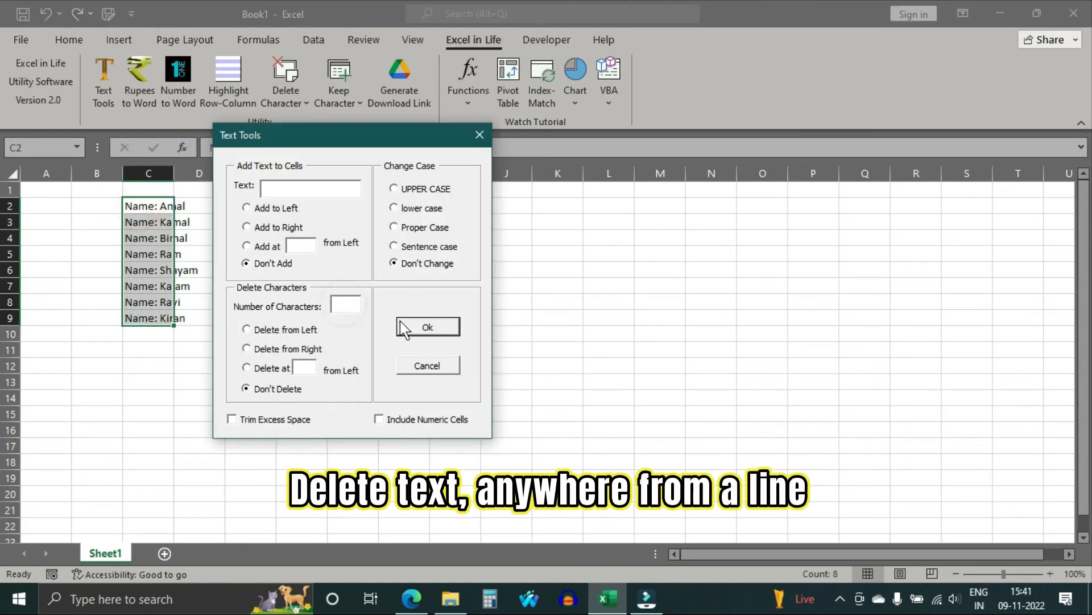
{"action": "left_click", "coordinate": [428, 327]}
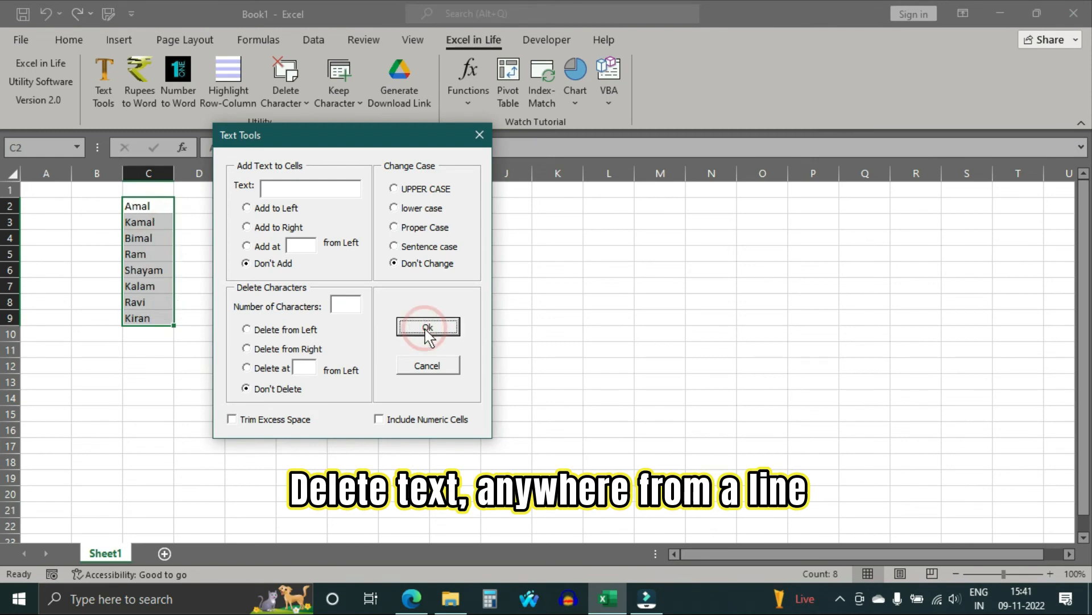
{"action": "left_click", "coordinate": [428, 365]}
Step: Convert the number 12546896 in D2 into words with Rupees to Word
{"action": "left_click", "coordinate": [212, 265]}
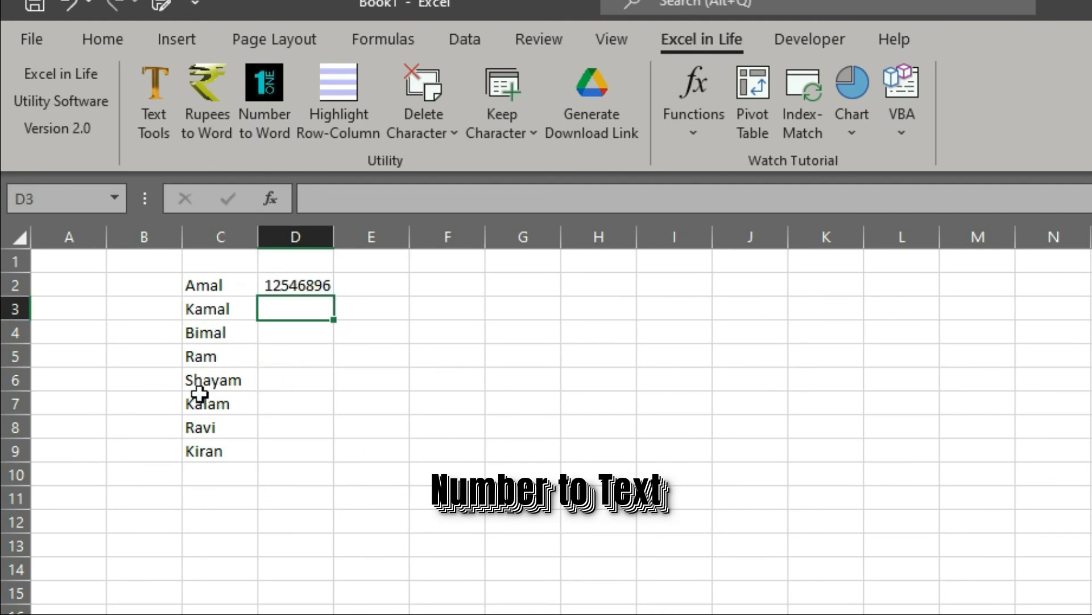
{"action": "left_click", "coordinate": [305, 283]}
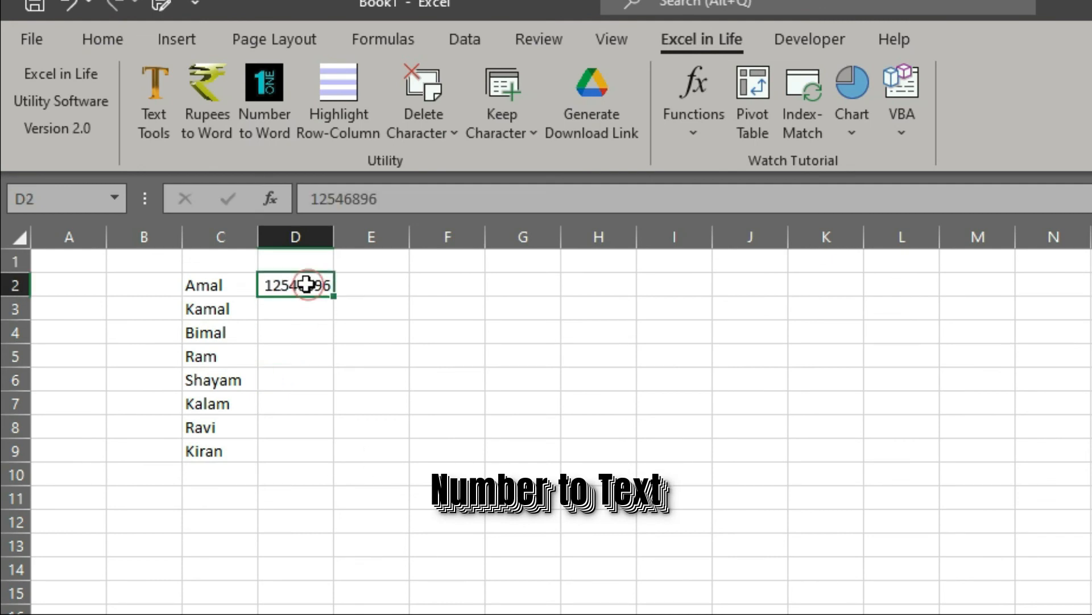
{"action": "left_click", "coordinate": [219, 98]}
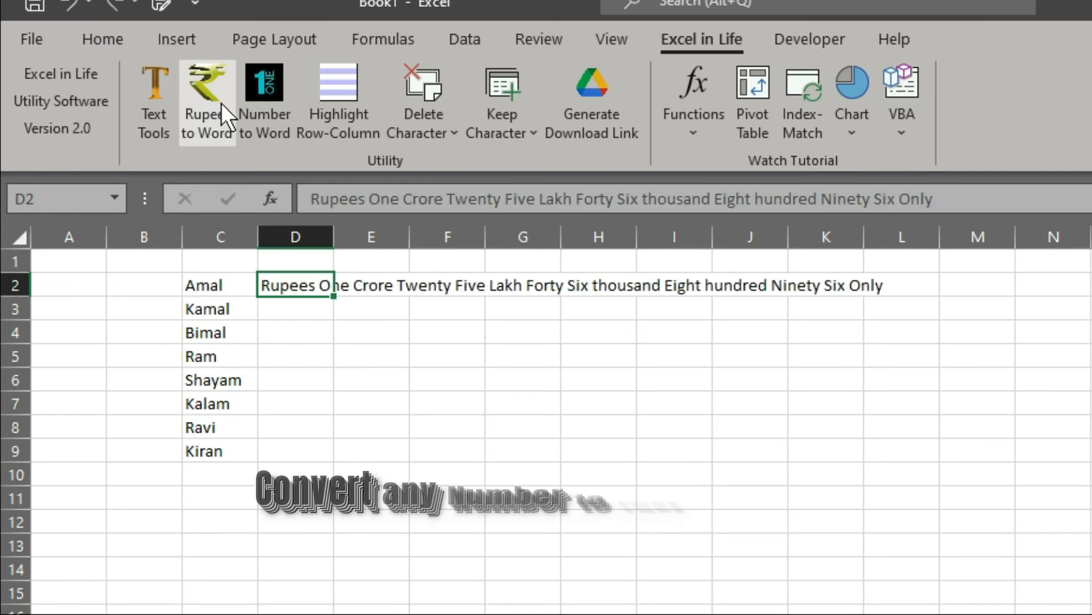
Step: Enter 1245648 in D4 and convert it into words with Number to Word
{"action": "left_click", "coordinate": [288, 327]}
{"action": "type", "text": "1245648"}
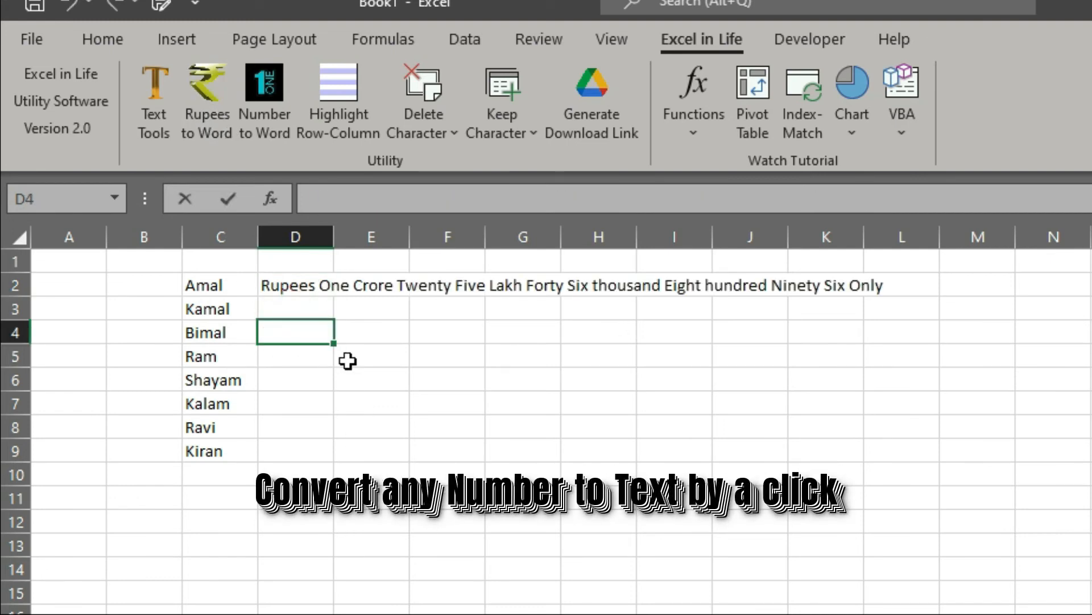
{"action": "key", "text": "Return"}
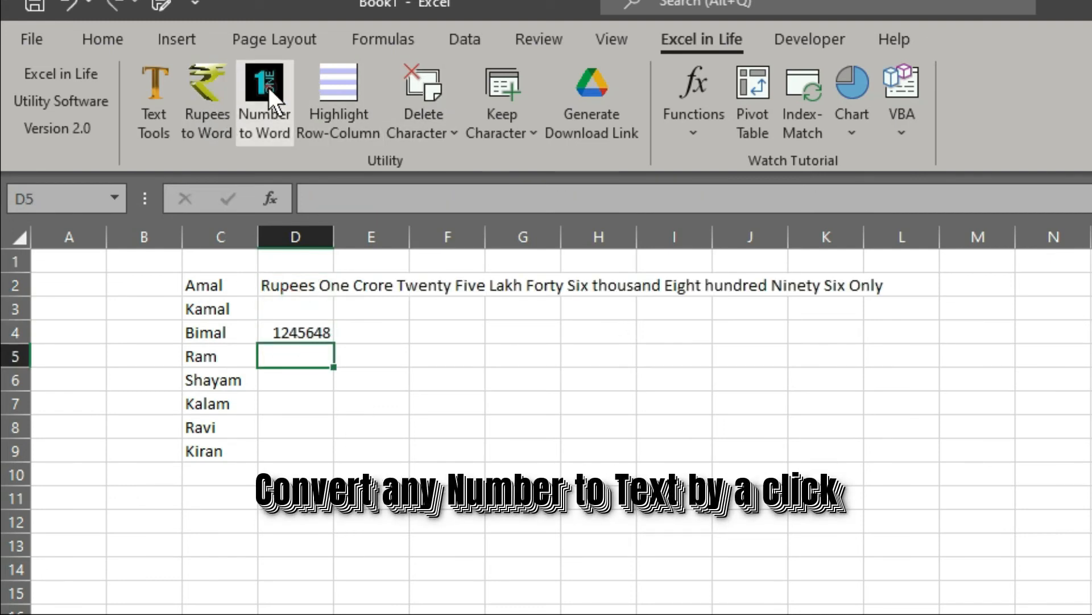
{"action": "left_click", "coordinate": [310, 333]}
{"action": "left_click", "coordinate": [279, 102]}
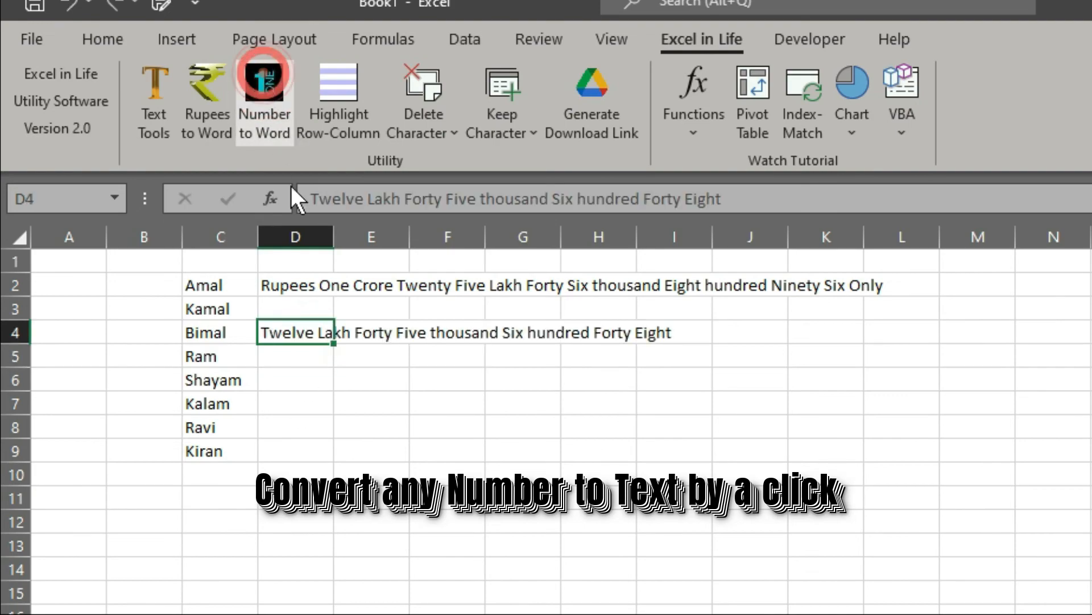
Step: Select D6:N19, highlight it at every 2 rows with Highlight Row Column, and close the dialog
{"action": "left_click", "coordinate": [303, 377]}
{"action": "left_click_drag", "start_coordinate": [296, 379], "coordinate": [1091, 614]}
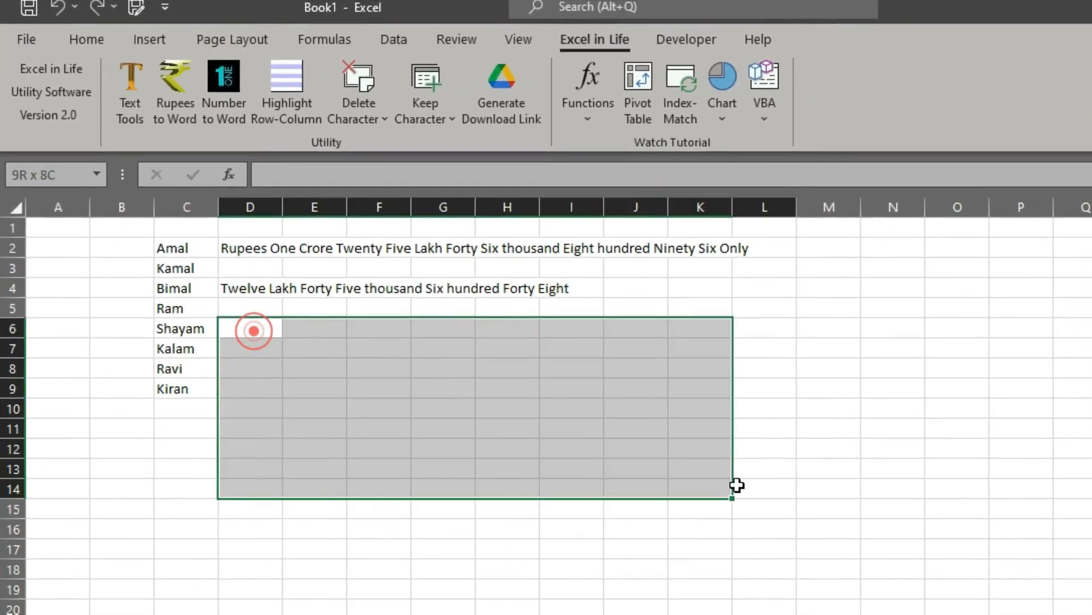
{"action": "left_click", "coordinate": [247, 85]}
{"action": "left_click", "coordinate": [577, 265]}
{"action": "left_click", "coordinate": [577, 265]}
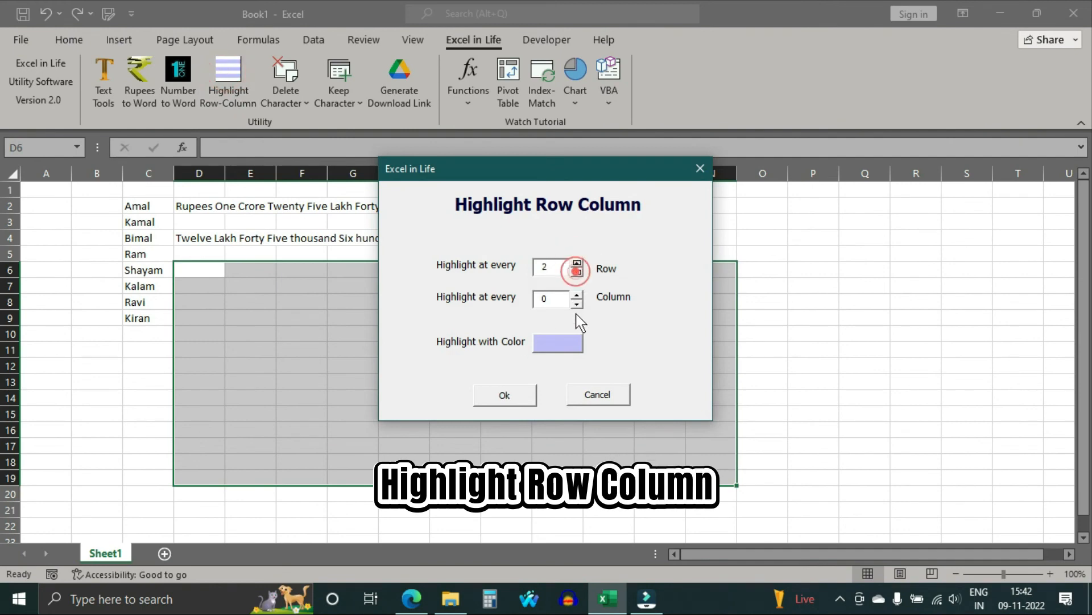
{"action": "left_click", "coordinate": [512, 398]}
{"action": "left_click", "coordinate": [596, 396]}
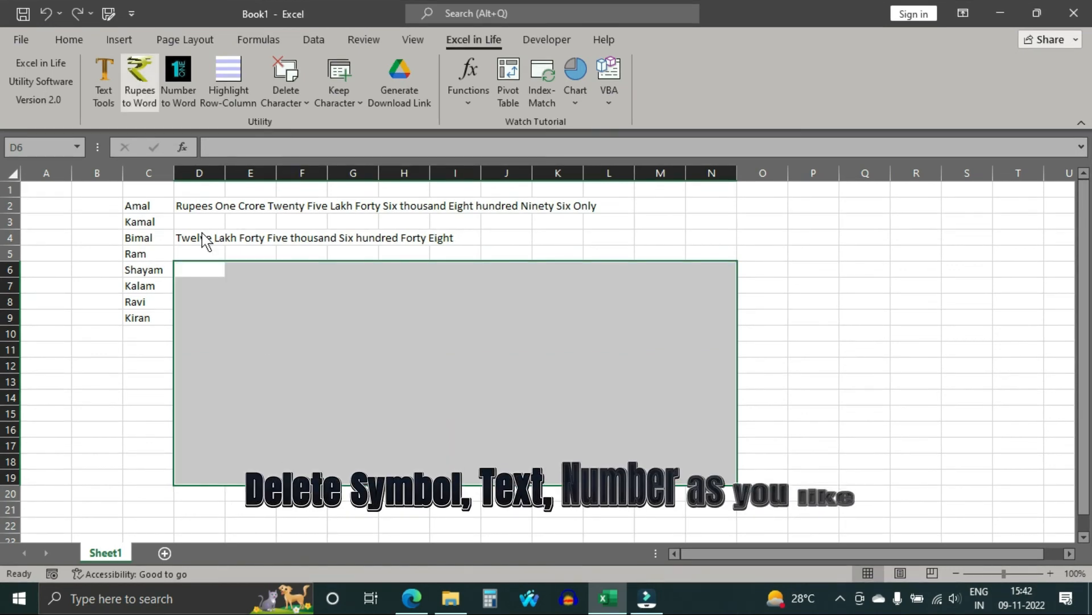
Step: With D2 selected, examine the Delete Character and Keep Character options and the Download Link Generator
{"action": "left_click_drag", "start_coordinate": [206, 242], "coordinate": [231, 219]}
{"action": "left_click", "coordinate": [194, 205]}
{"action": "left_click", "coordinate": [283, 94]}
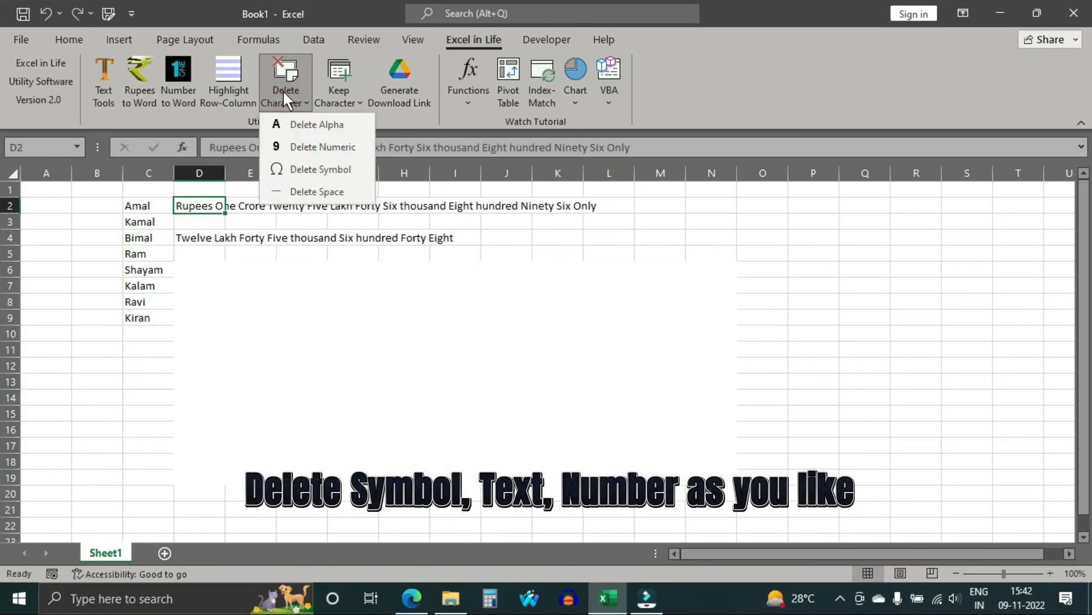
{"action": "left_click", "coordinate": [361, 105]}
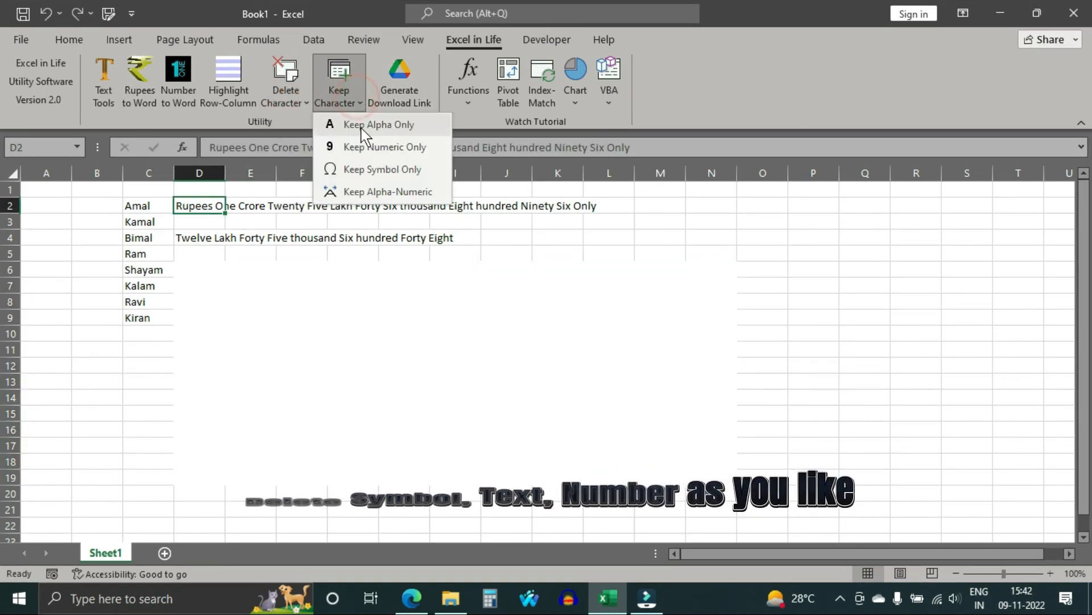
{"action": "left_click", "coordinate": [399, 78]}
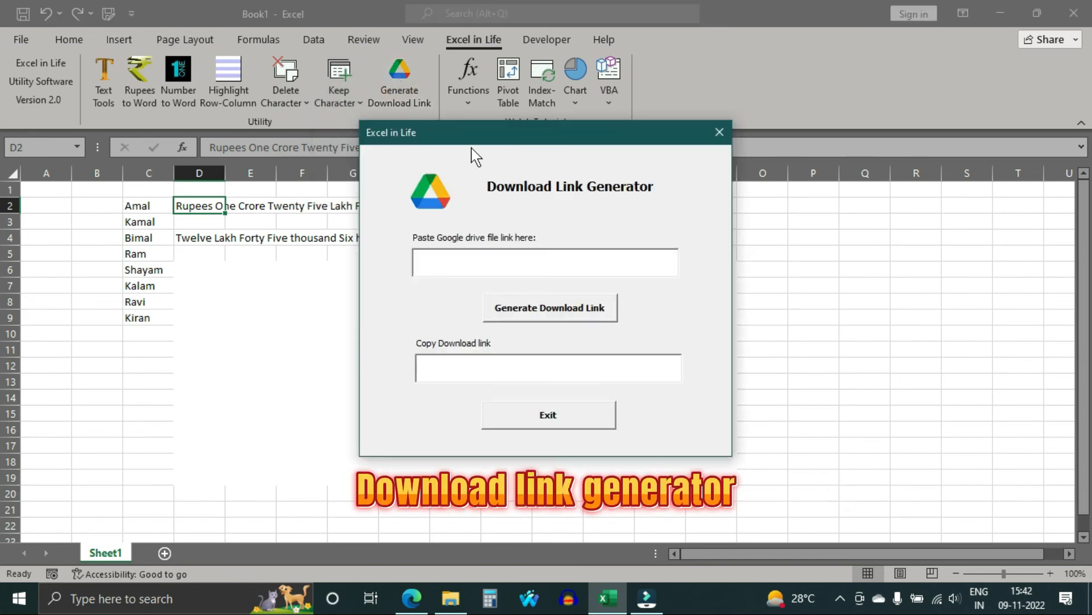
{"action": "left_click", "coordinate": [720, 132]}
Step: Look through the Functions, Chart and VBA tutorial lists of the Excel in Life utility
{"action": "left_click", "coordinate": [469, 97]}
{"action": "left_click", "coordinate": [574, 103]}
{"action": "left_click", "coordinate": [606, 106]}
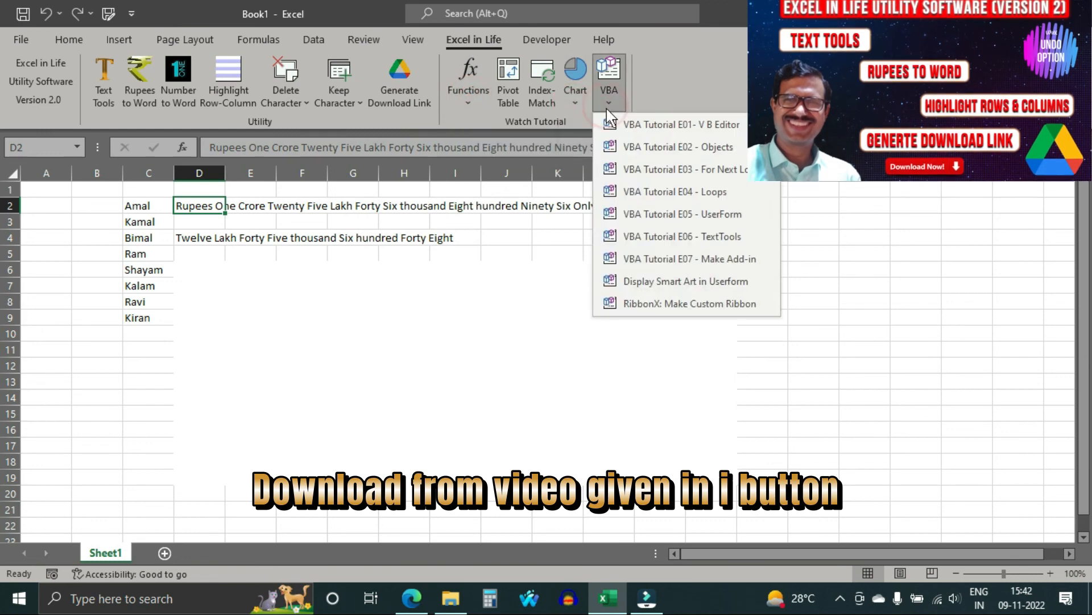